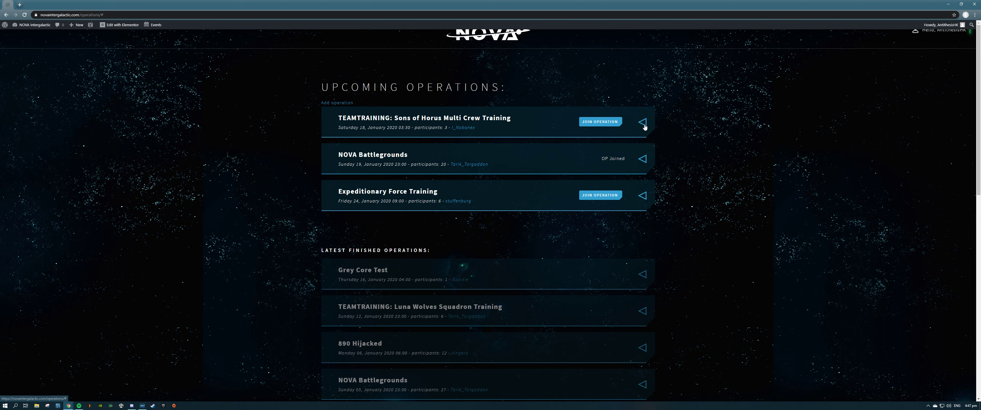
- Review the details and start time of the Sons of Horus Multi Crew Training operation, and check the account menu
click(643, 122)
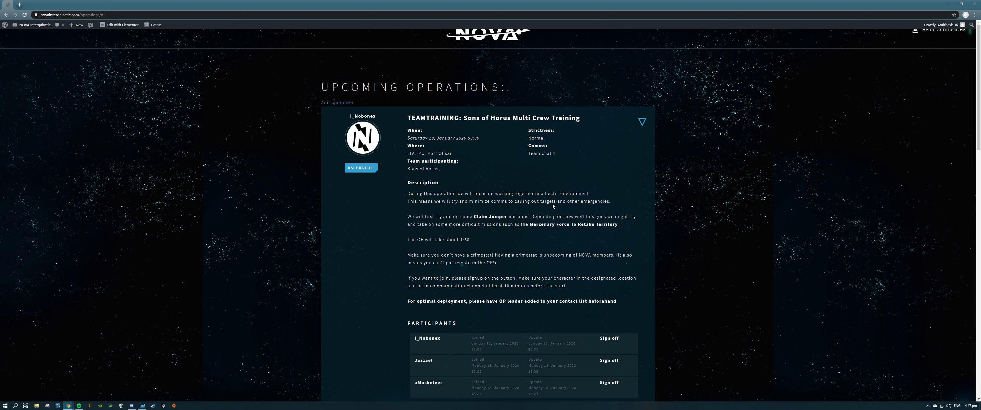
drag(408, 138, 481, 143)
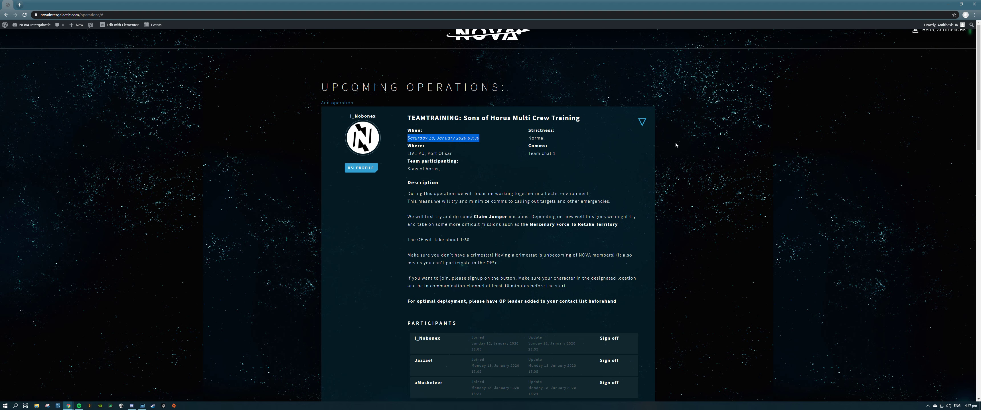
click(927, 34)
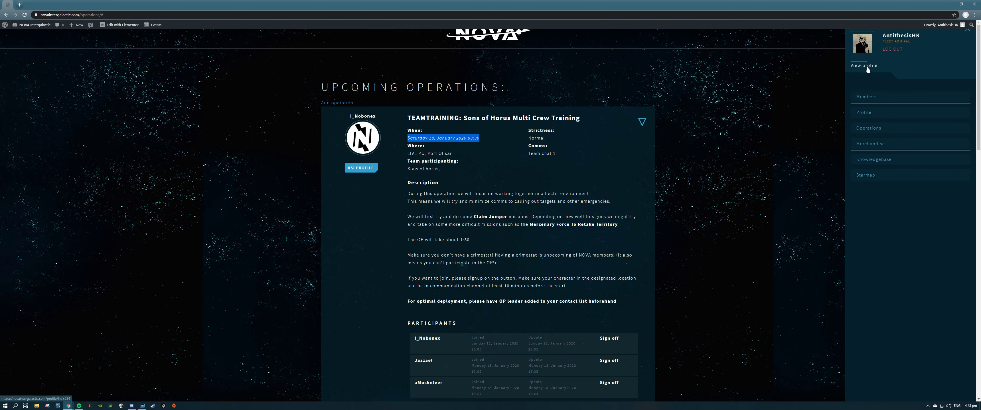
click(967, 34)
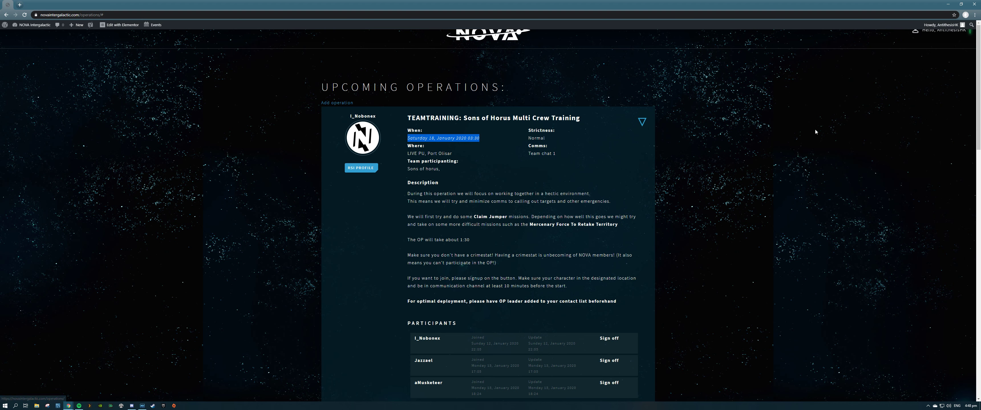
click(578, 168)
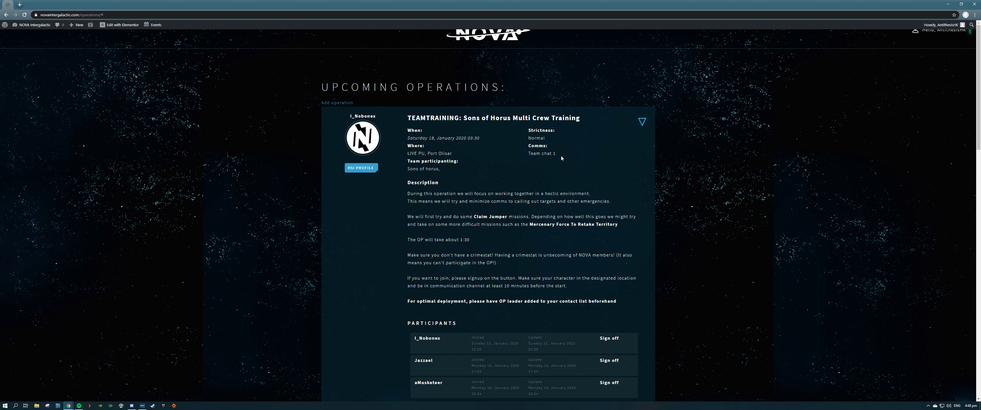
- Collapse the Sons of Horus training and review the NOVA Battlegrounds operation's details down to the end of its participant list
click(644, 124)
click(644, 161)
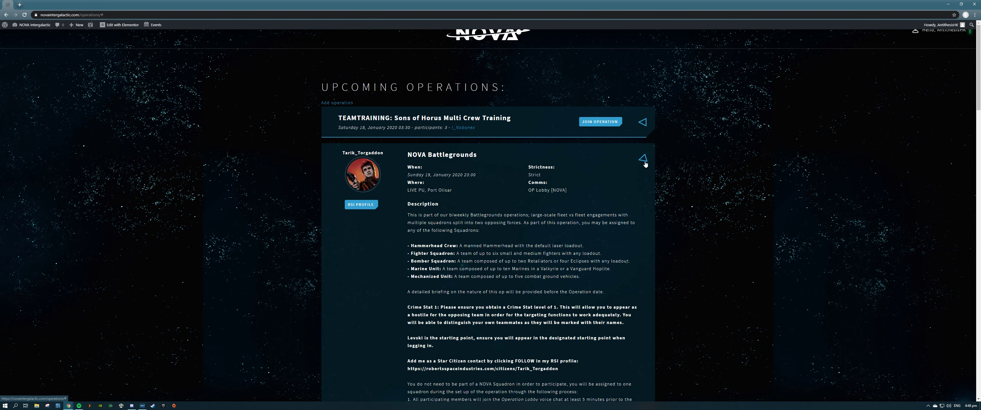
scroll(644, 163, down, 10)
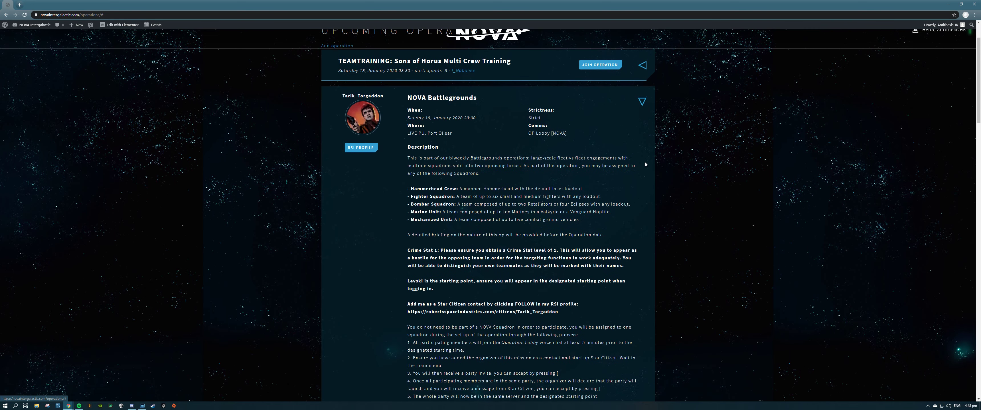
scroll(644, 164, down, 8)
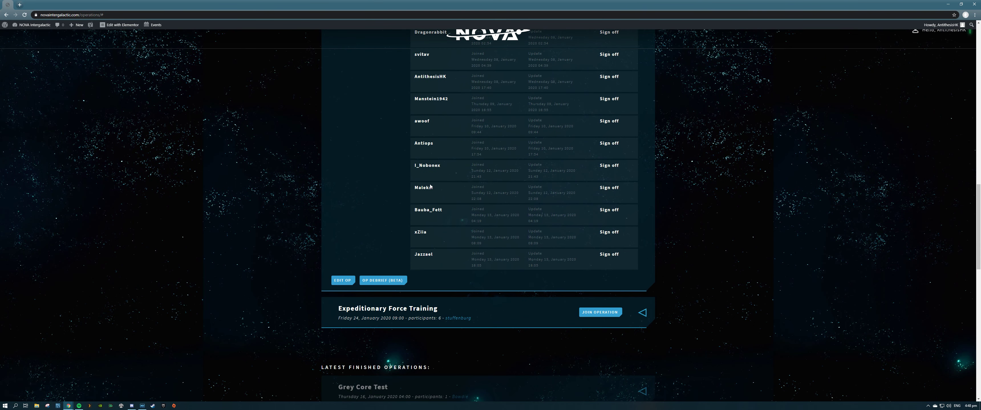
- Open the NOVA Battlegrounds operation for editing, review its time, game and description fields, and close the form
click(342, 283)
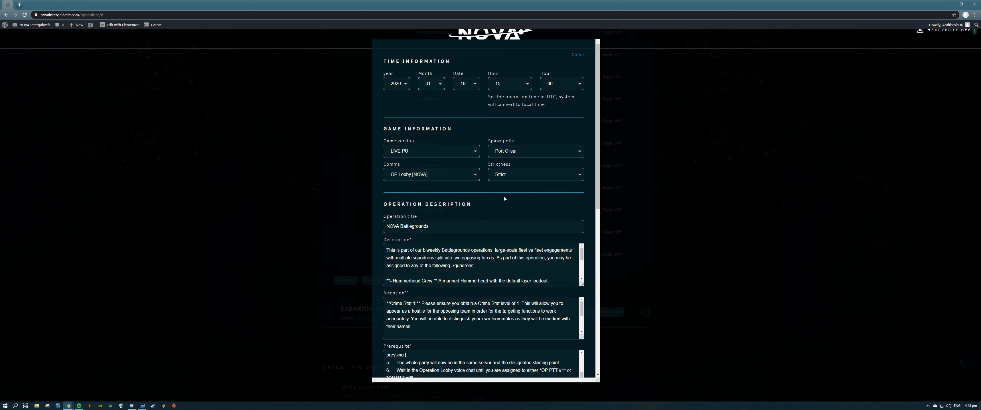
scroll(504, 197, down, 4)
scroll(506, 197, up, 5)
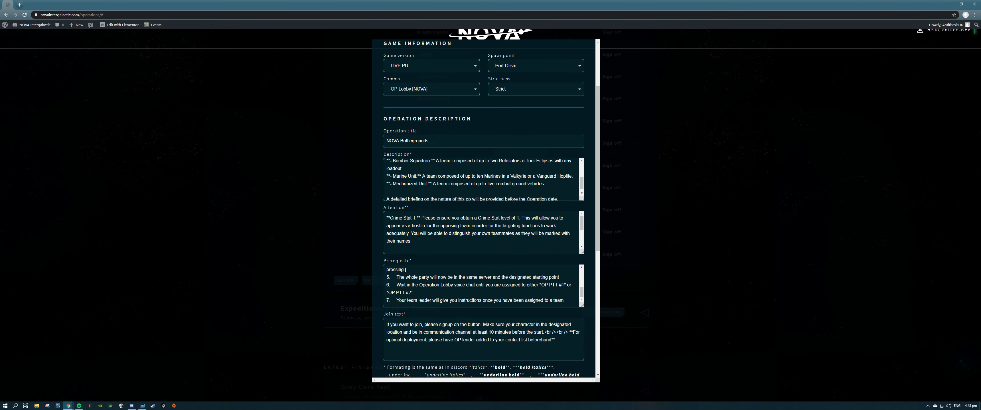
scroll(595, 178, up, 3)
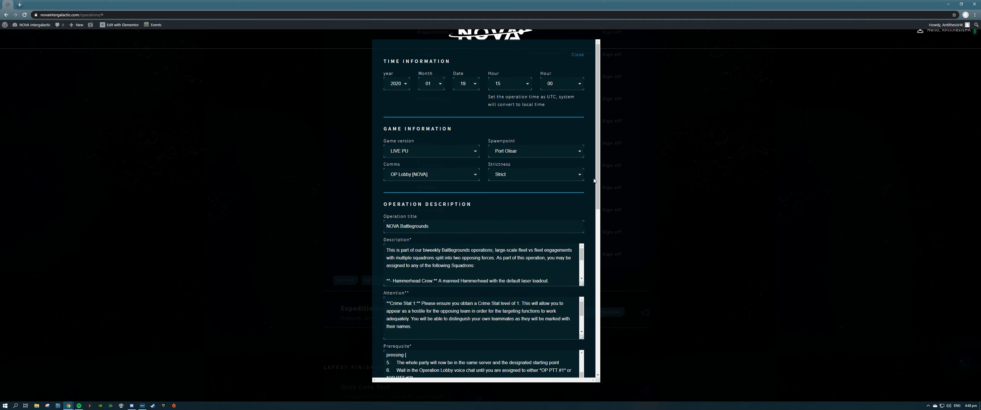
click(579, 56)
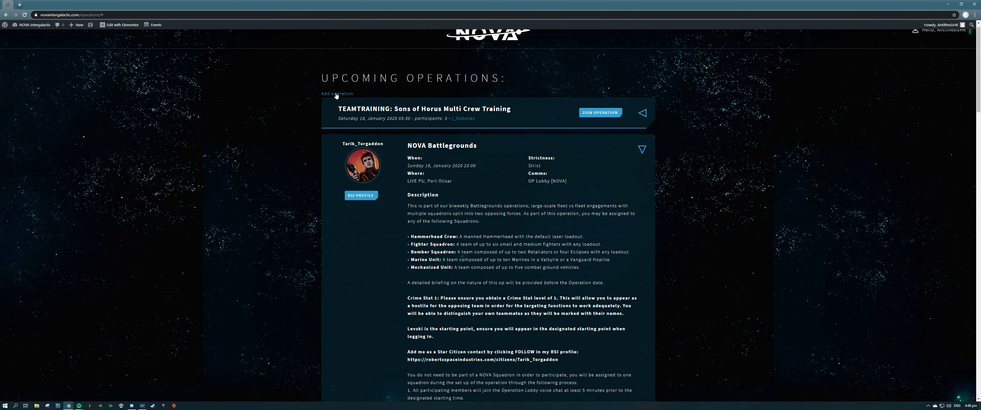
- Open the OP debrief for the NOVA Battlegrounds operation
scroll(585, 205, down, 2)
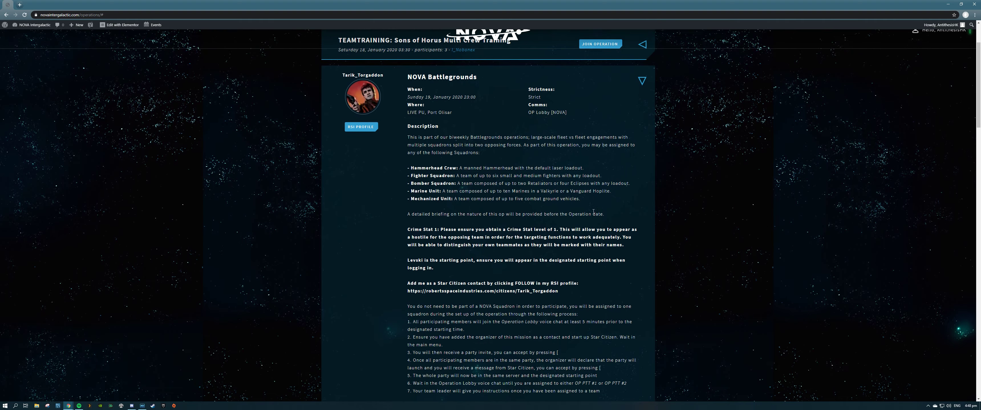
scroll(593, 212, down, 5)
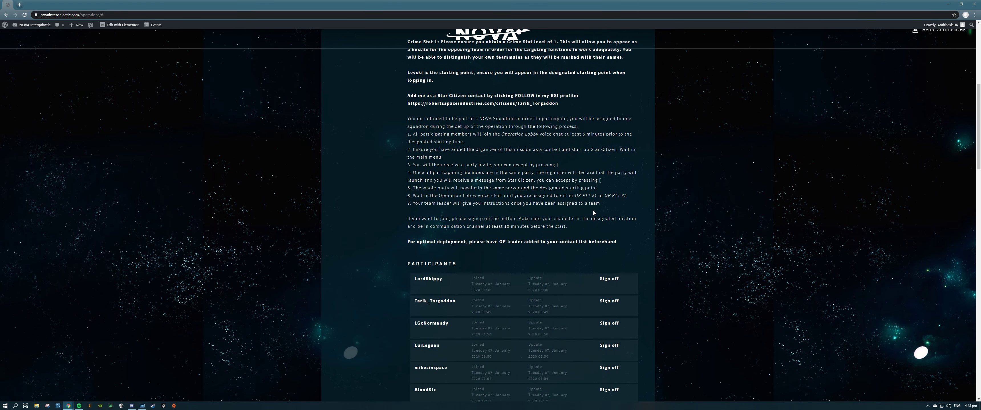
scroll(593, 210, down, 10)
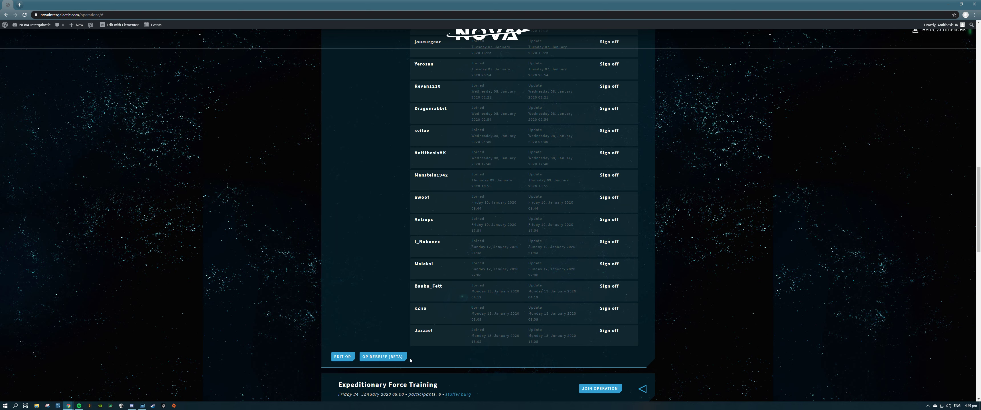
scroll(392, 333, up, 3)
scroll(391, 333, down, 3)
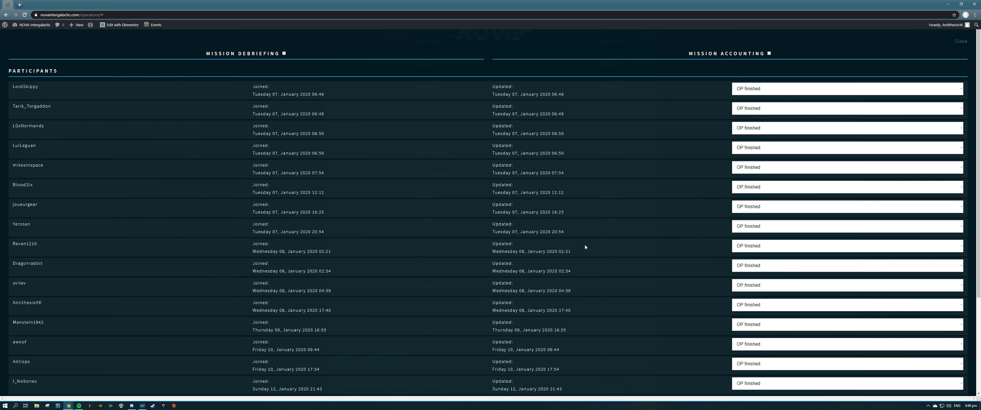
- Examine the debrief's participant list, including join dates, update dates and the saving options, and highlight the second participant's row
scroll(585, 247, down, 2)
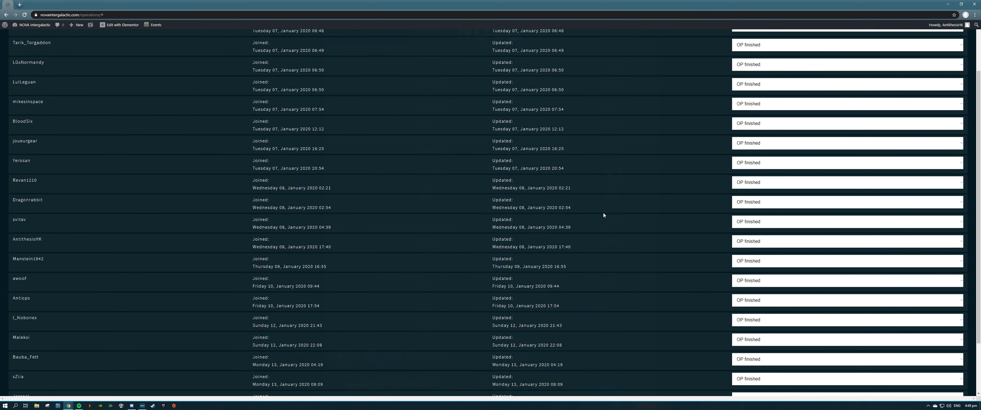
scroll(606, 212, up, 2)
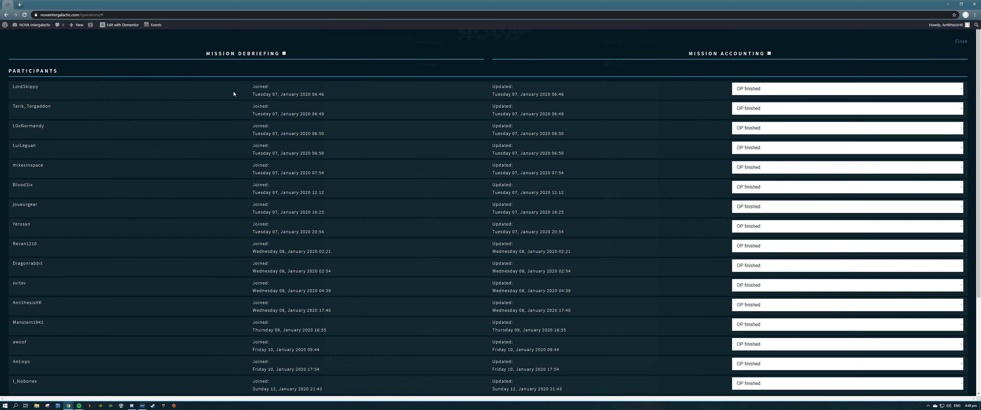
scroll(218, 162, down, 3)
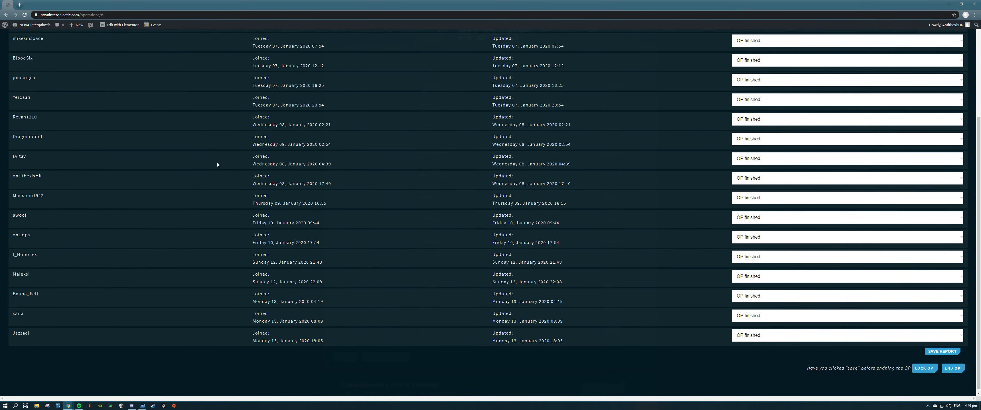
scroll(217, 163, up, 3)
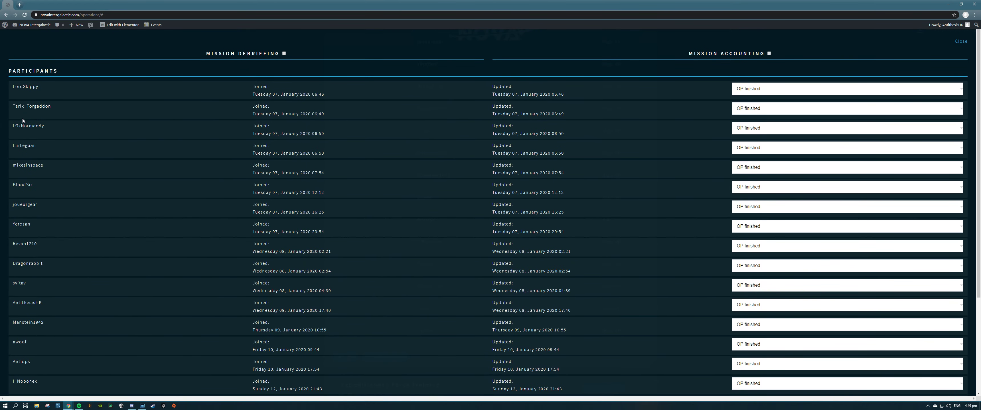
triple_click(11, 107)
triple_click(10, 108)
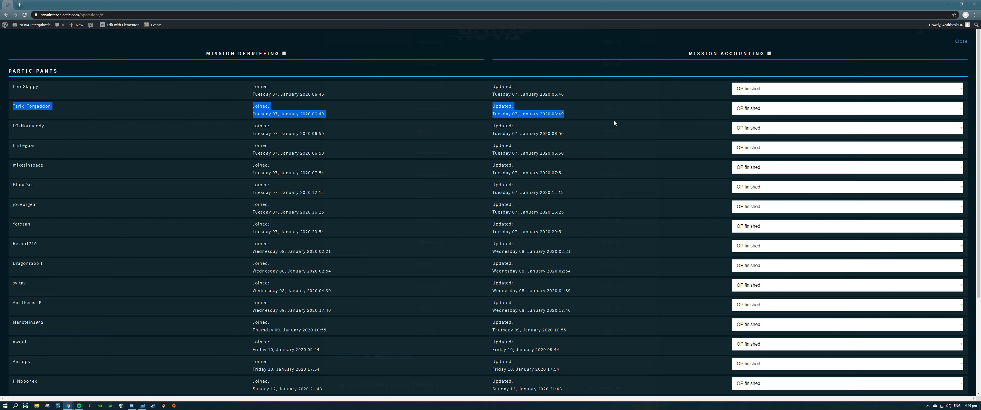
click(704, 108)
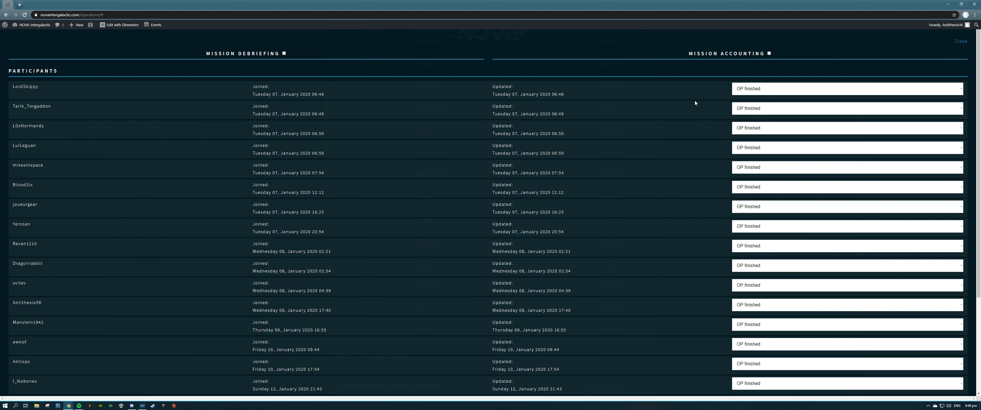
- Review the attendance status options for the first participant, keeping the status at OP finished
click(758, 92)
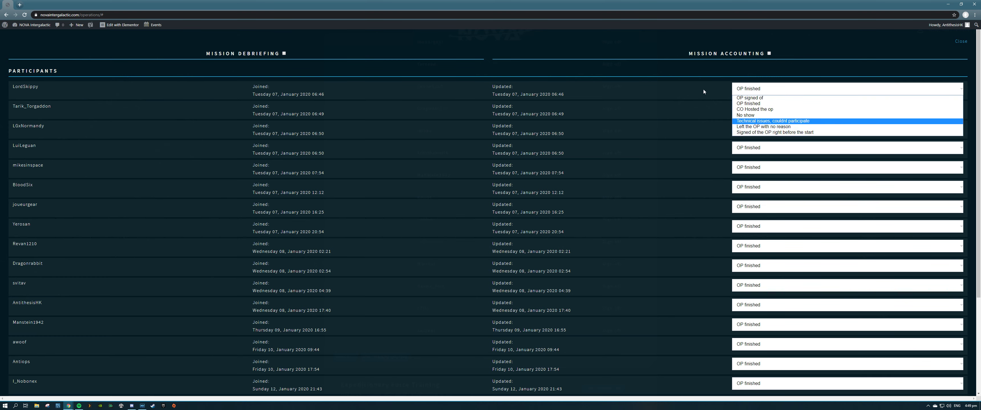
click(741, 104)
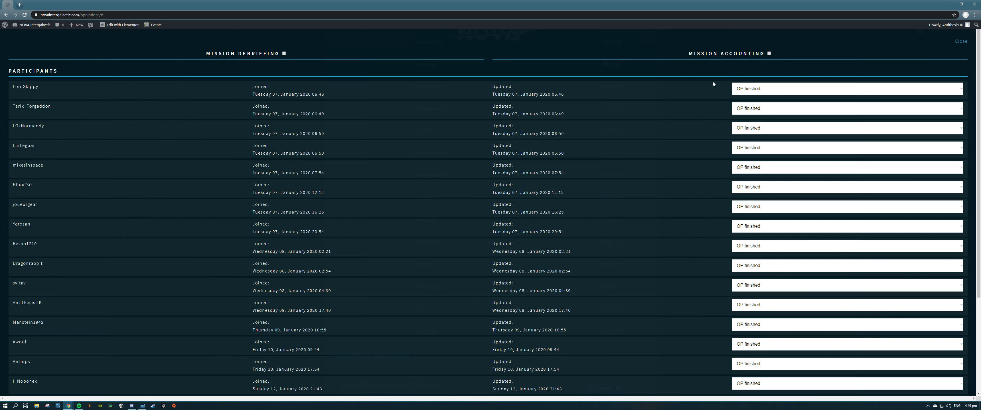
click(764, 90)
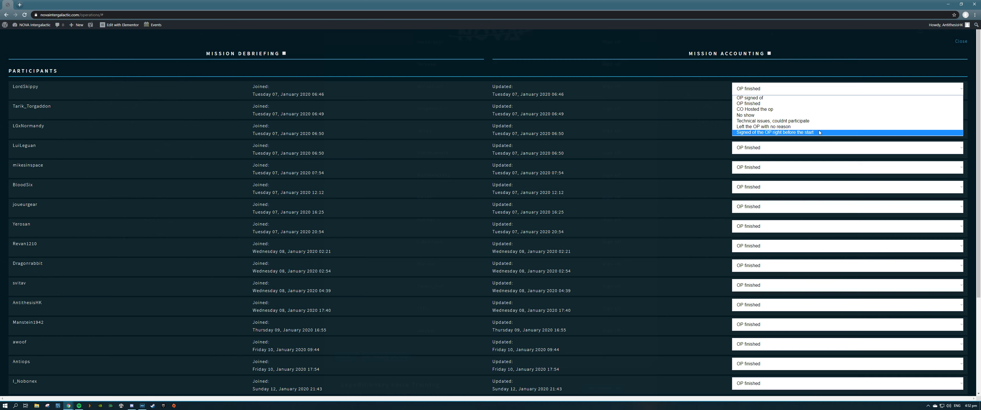
key(Up)
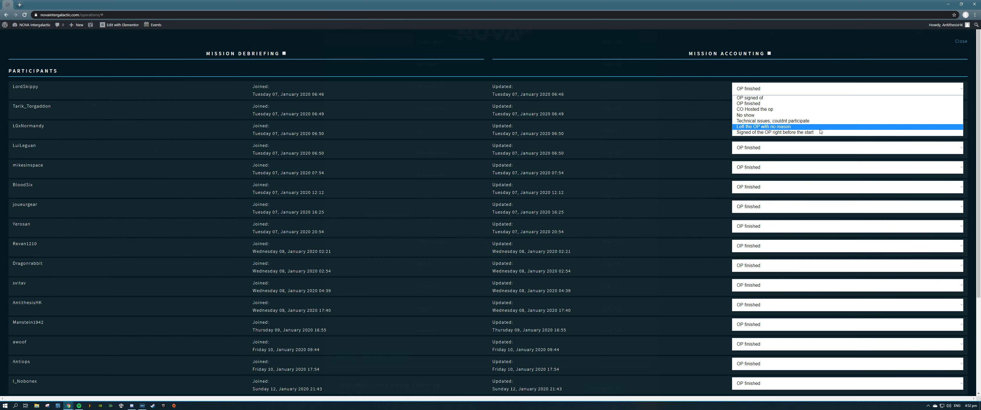
click(736, 68)
- Show the Mission Debriefing section to view its debrief text field, and hide it again
click(284, 54)
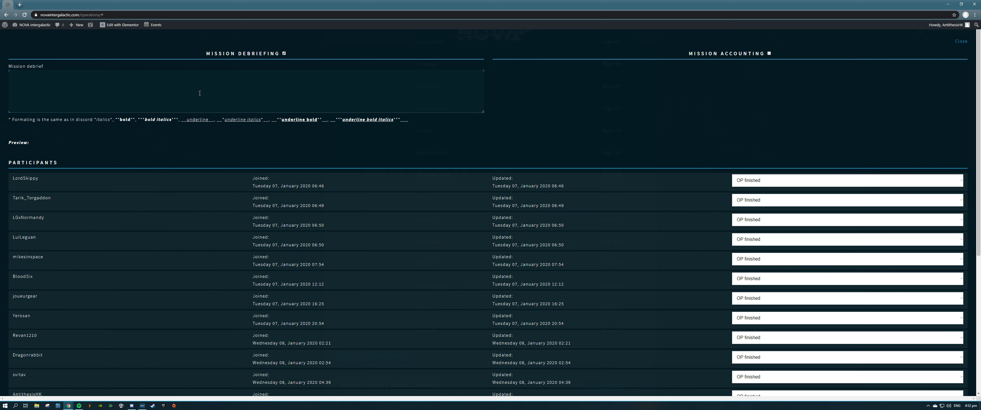
click(285, 55)
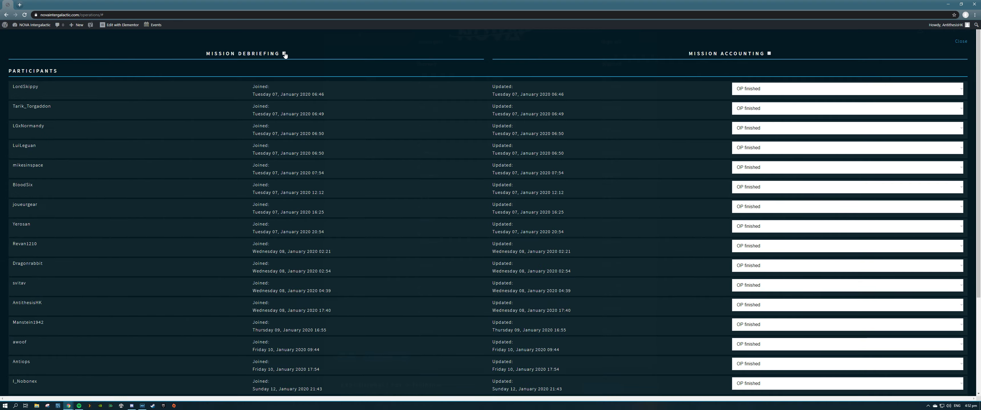
- Enable Mission Accounting for the operation and check the OP leader's separate entry against their entry among the participants
click(769, 53)
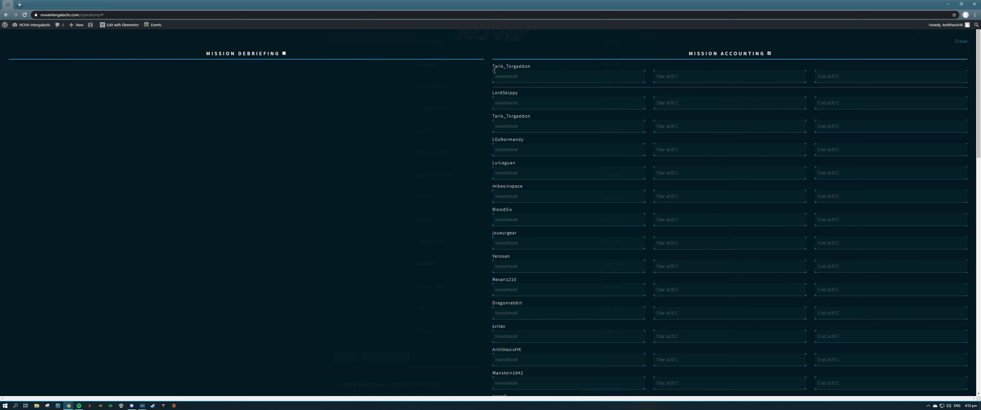
drag(488, 68, 529, 67)
drag(486, 118, 543, 119)
drag(485, 116, 545, 119)
click(519, 130)
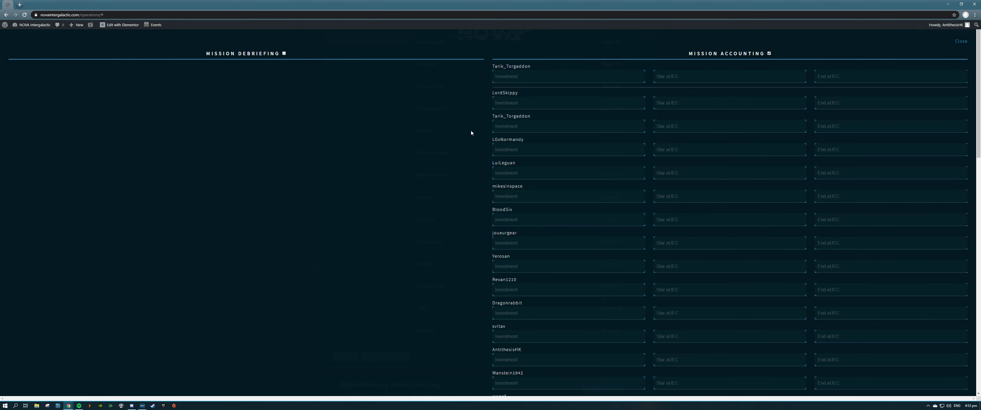
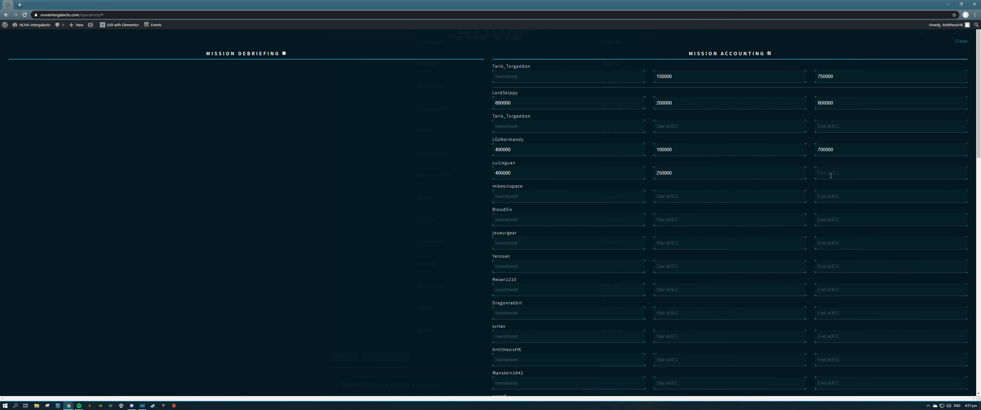
- Set End aUEC to 850000 for the participant with a 400000 investment and 250000 start, and check that row's amounts
text(850000)
drag(671, 174, 638, 170)
drag(515, 173, 459, 172)
click(821, 209)
- Save the debrief report with the entered mission accounting amounts
scroll(642, 293, down, 1)
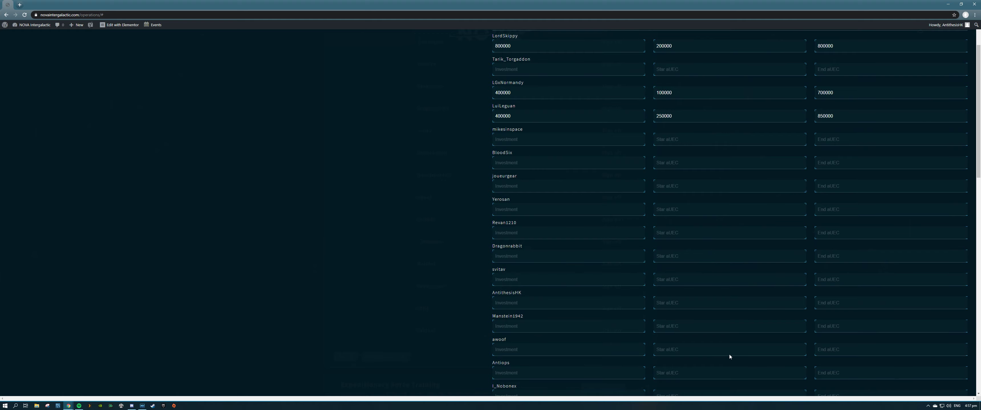
scroll(626, 331, down, 3)
scroll(635, 313, down, 4)
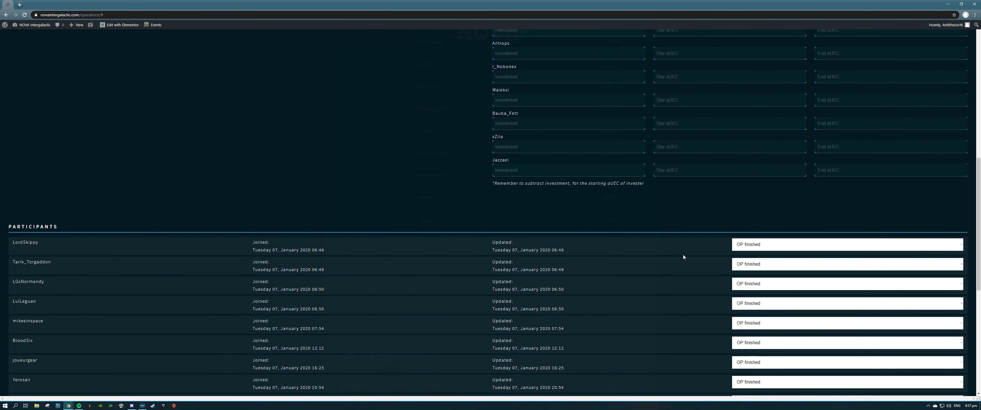
scroll(683, 258, down, 7)
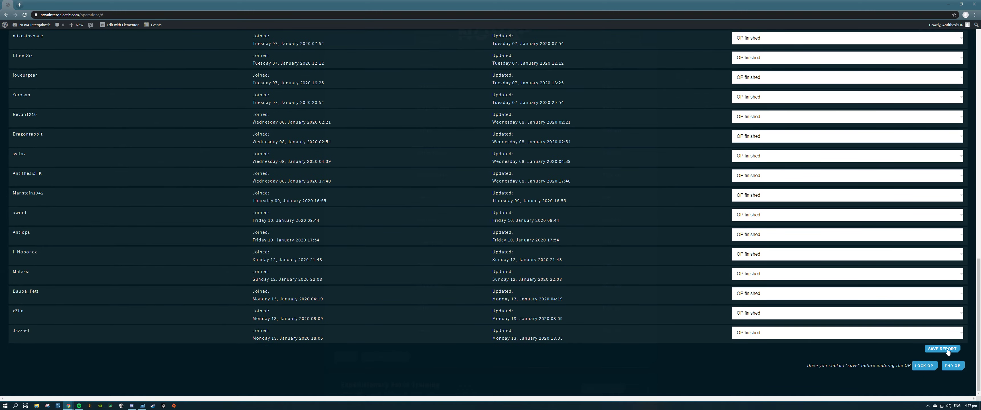
click(947, 351)
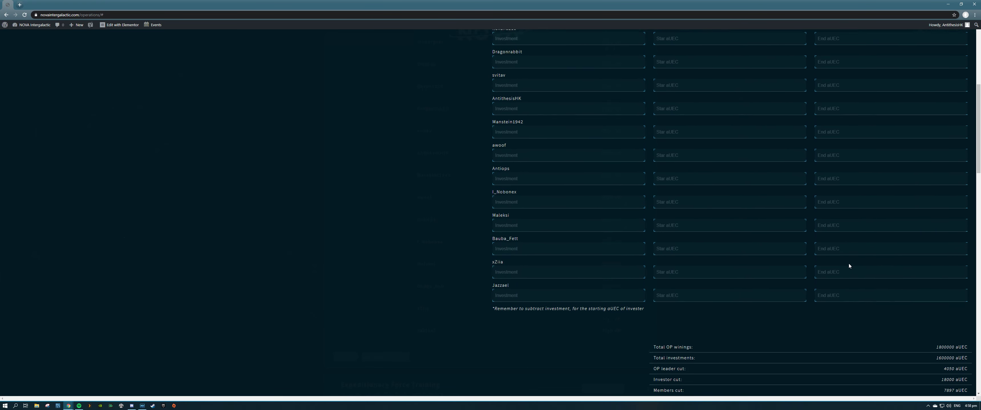
- Examine the total OP winnings and total investments, and compare them with the amounts entered for the participants
scroll(848, 263, down, 5)
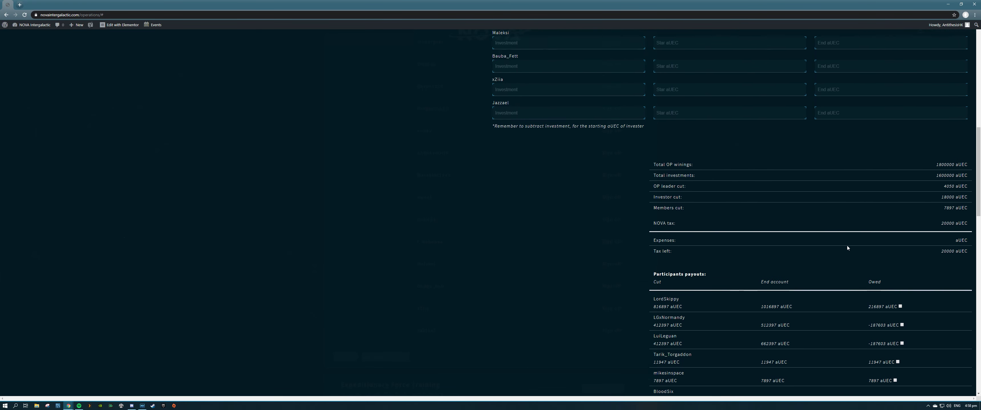
scroll(777, 245, up, 2)
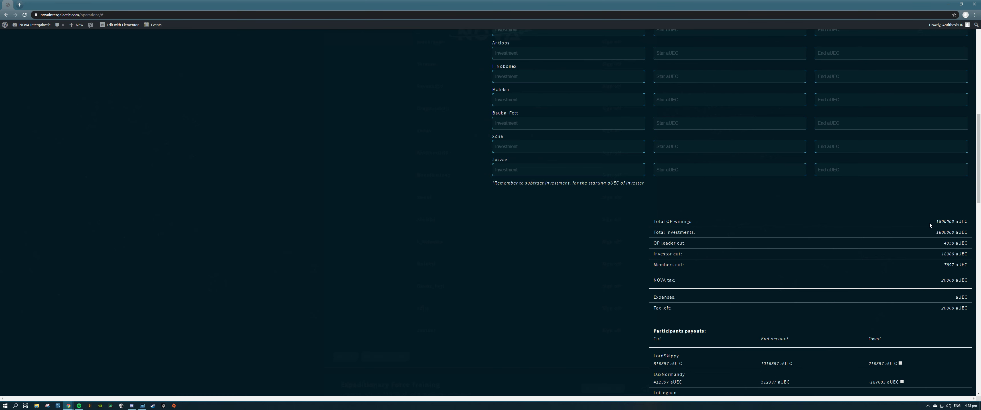
drag(954, 224, 968, 226)
drag(675, 223, 694, 224)
scroll(919, 228, up, 4)
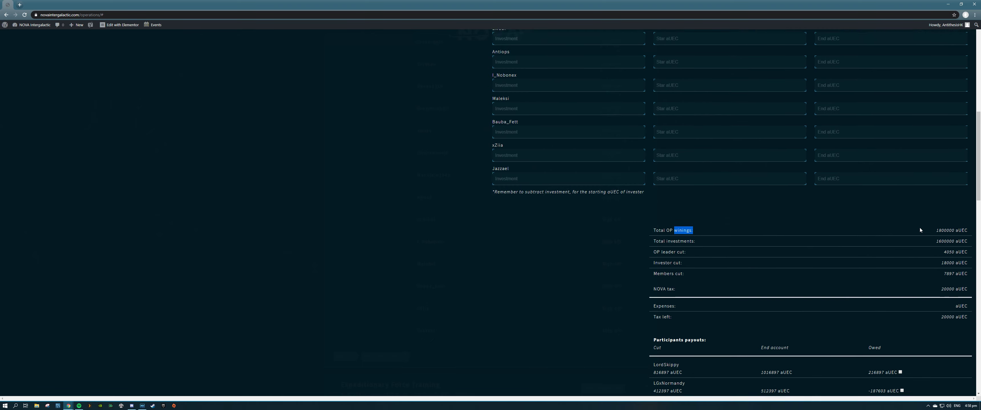
scroll(936, 250, up, 5)
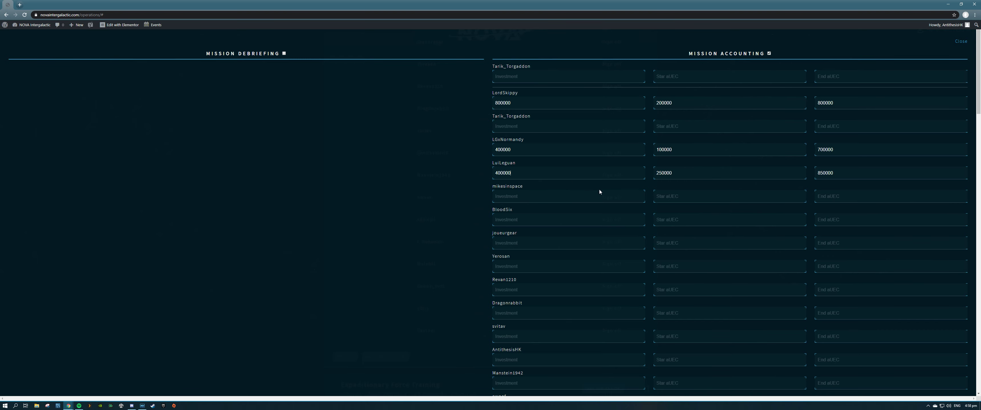
scroll(599, 191, down, 9)
drag(718, 229, 942, 231)
scroll(941, 230, up, 8)
scroll(910, 188, up, 2)
scroll(854, 179, down, 1)
scroll(855, 178, up, 1)
- Try to set Start aUEC 150000 and End aUEC 750000 in the OP leader's separate entry and save the report
click(687, 85)
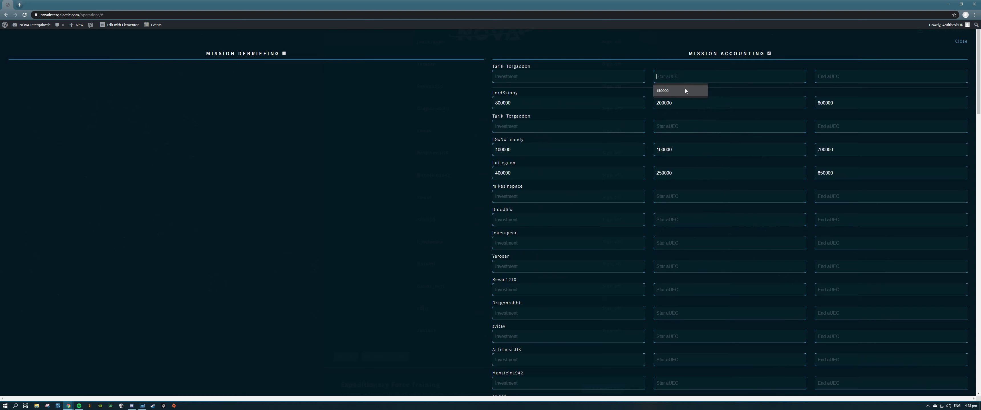
click(684, 90)
click(830, 84)
click(829, 94)
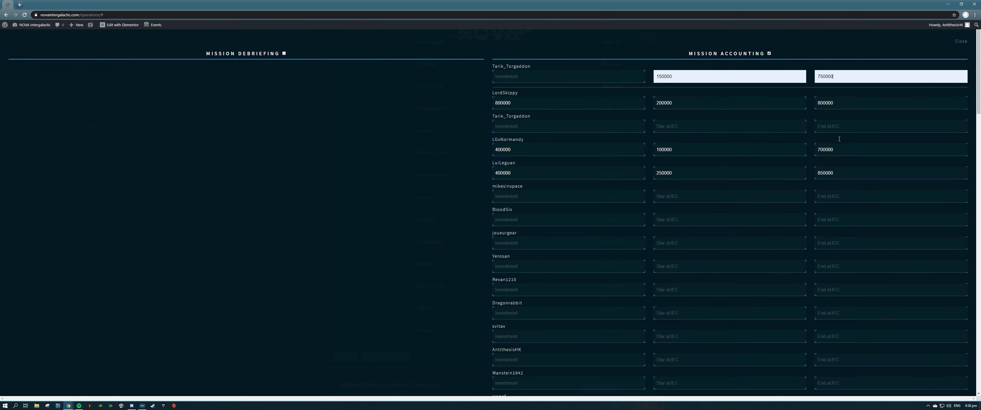
scroll(836, 174, down, 10)
scroll(862, 193, up, 10)
scroll(721, 125, down, 12)
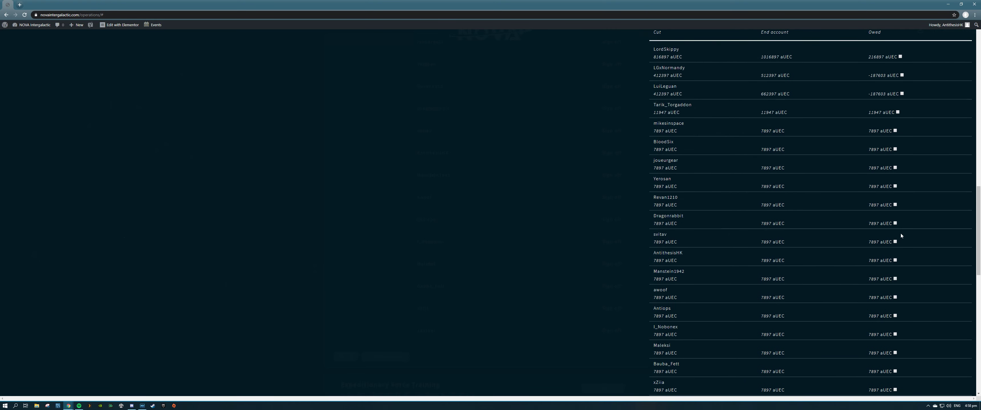
scroll(905, 241, down, 8)
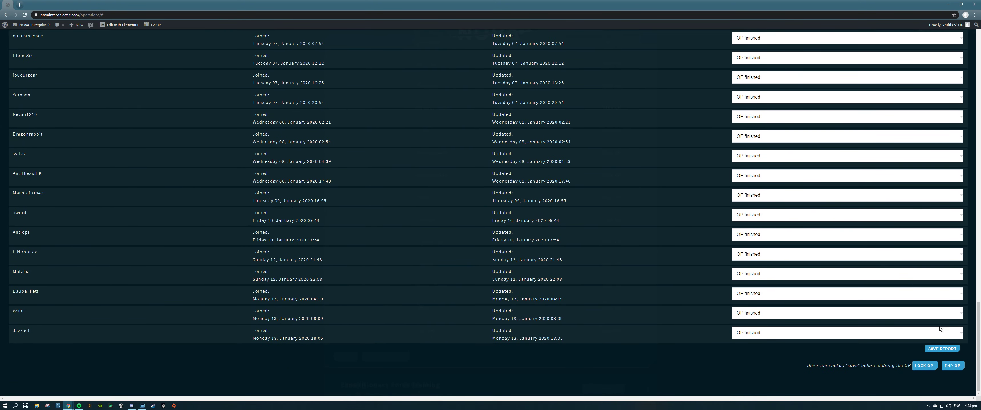
scroll(928, 281, up, 15)
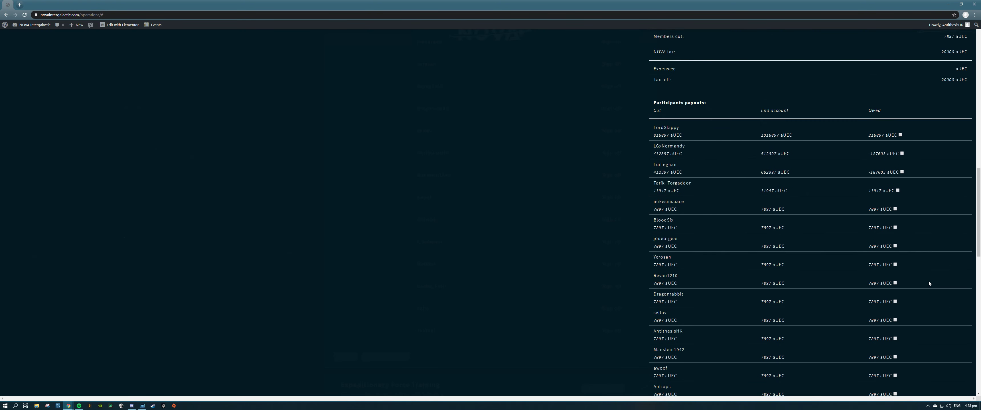
scroll(928, 280, up, 4)
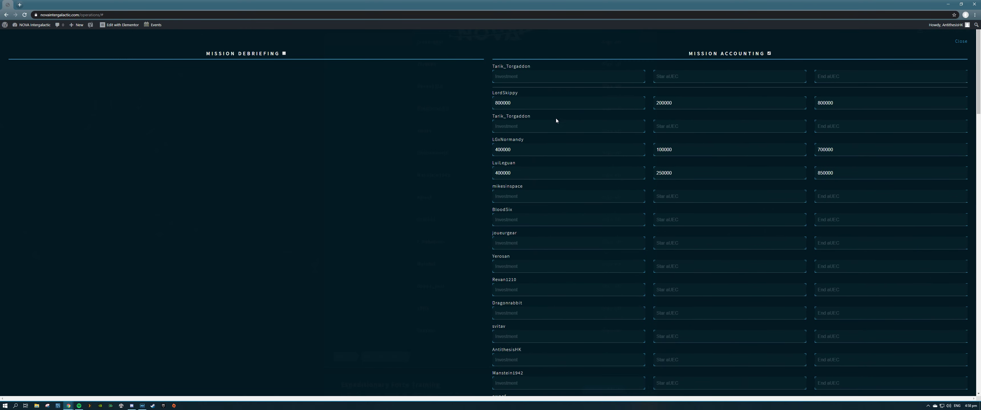
- Set Start aUEC to 150000 and End aUEC to 750000 in the OP leader's entry among the participants, and save the report
click(670, 126)
click(677, 142)
click(828, 126)
click(831, 139)
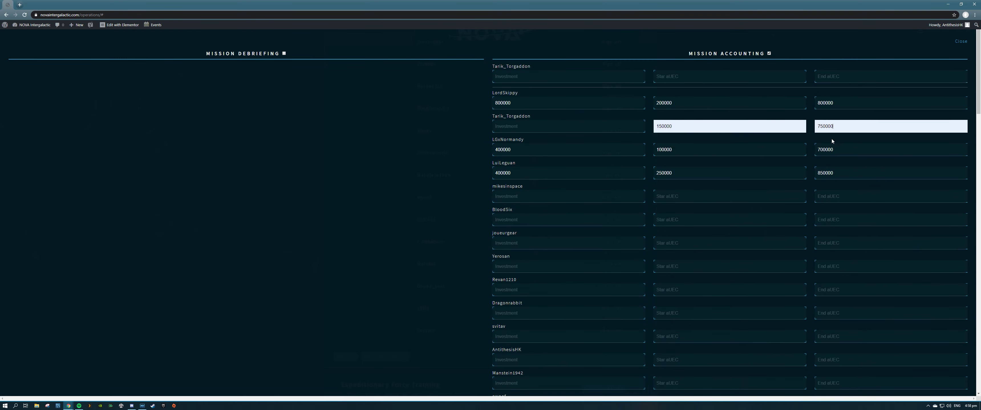
scroll(906, 240, down, 18)
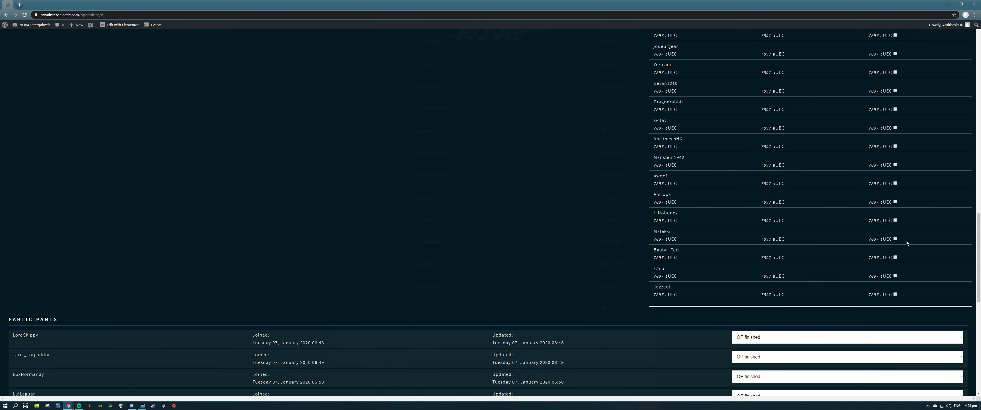
scroll(905, 240, down, 12)
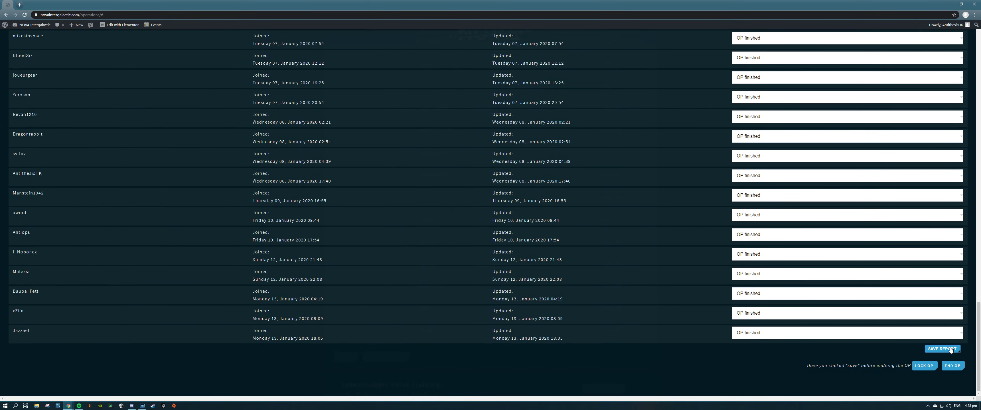
scroll(943, 340, up, 15)
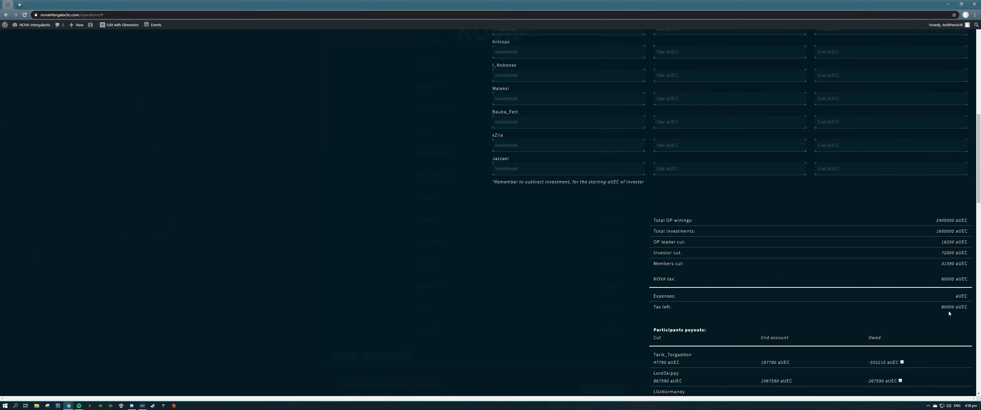
scroll(948, 311, up, 10)
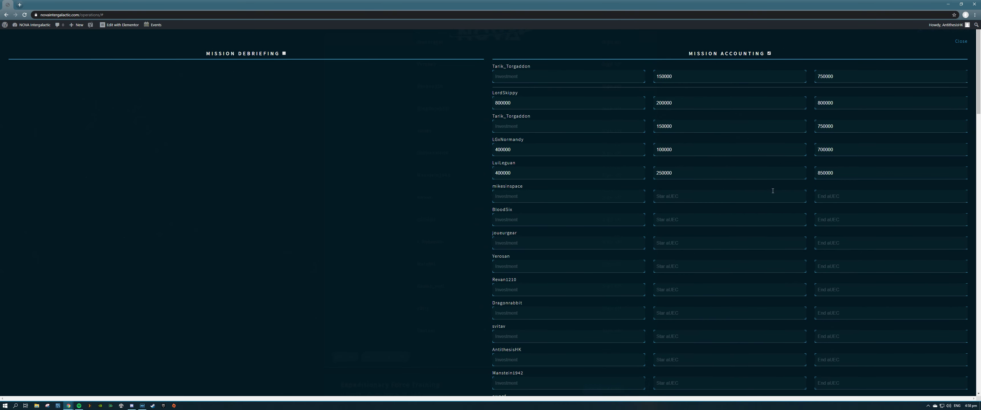
- Clear the Start aUEC and End aUEC amounts from both of the OP leader's entries
double_click(669, 124)
key(BackSpace)
double_click(670, 76)
key(BackSpace)
double_click(830, 76)
key(BackSpace)
double_click(829, 130)
key(BackSpace)
- Set Start aUEC to 150000 and End aUEC to 750000 for the participant directly below the 850000 End aUEC row, and save the report
click(667, 199)
text(150000)
scroll(752, 225, down, 15)
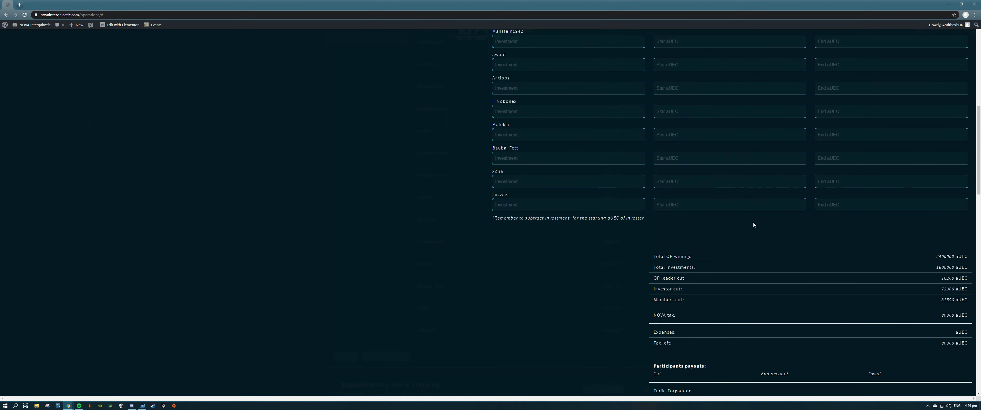
scroll(801, 230, down, 8)
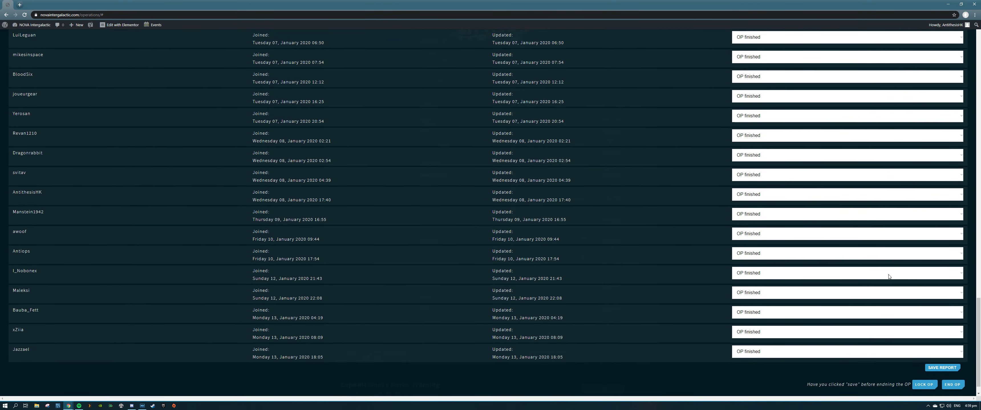
- Examine the total OP winnings, total investments and investor cut against the participants' entered accounting amounts
scroll(849, 262, up, 10)
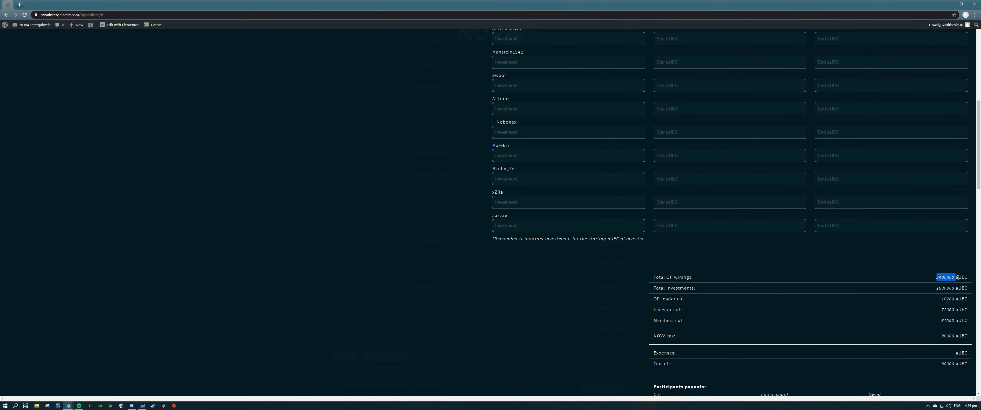
triple_click(957, 277)
click(895, 303)
drag(936, 290, 955, 290)
drag(947, 278, 958, 288)
scroll(956, 290, up, 8)
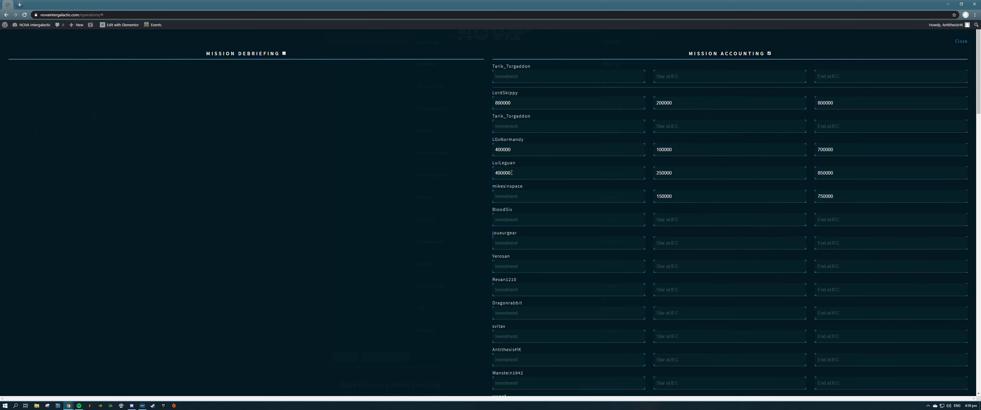
scroll(590, 213, down, 10)
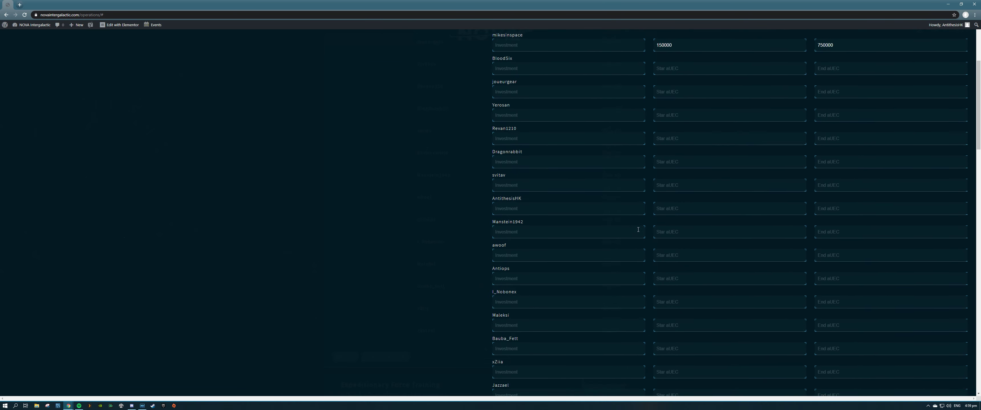
click(831, 185)
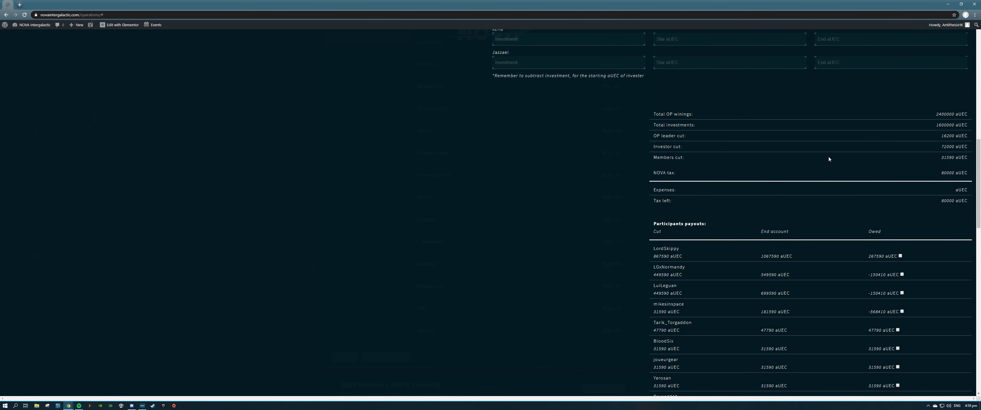
drag(937, 146, 968, 148)
click(937, 114)
drag(936, 125, 961, 126)
click(833, 140)
scroll(836, 111, up, 15)
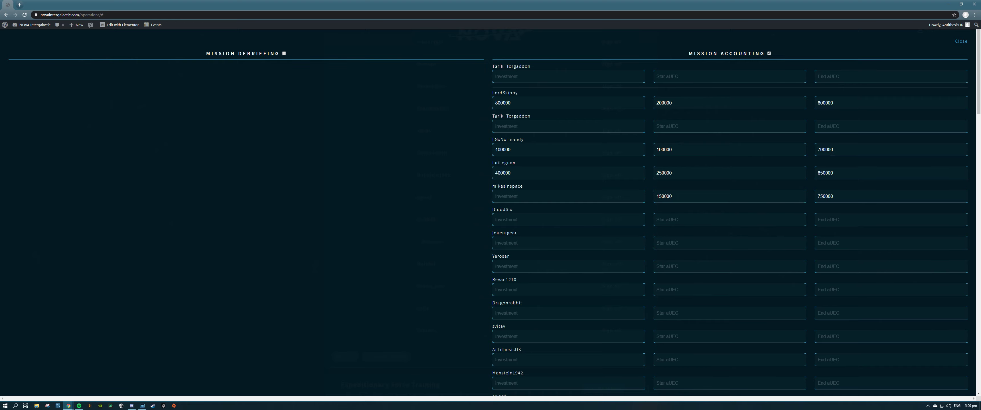
- Examine the OP leader cut and investor cut, and compare them with the investment amounts of the three investors
scroll(830, 188, down, 15)
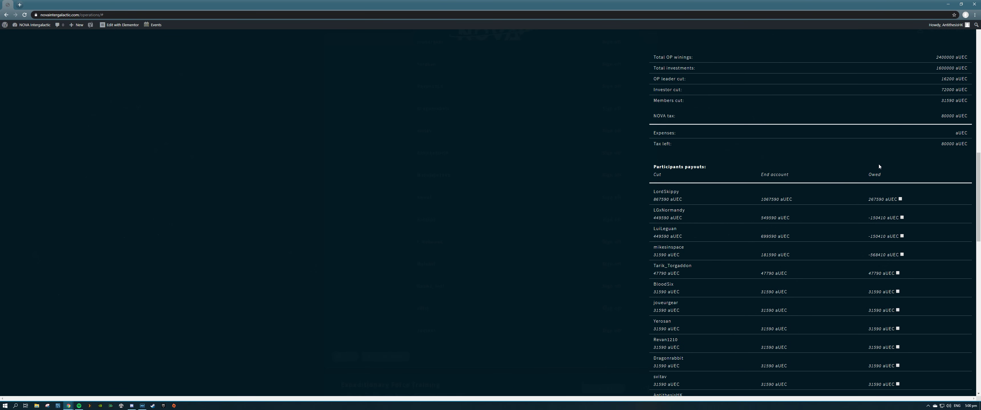
scroll(878, 166, up, 1)
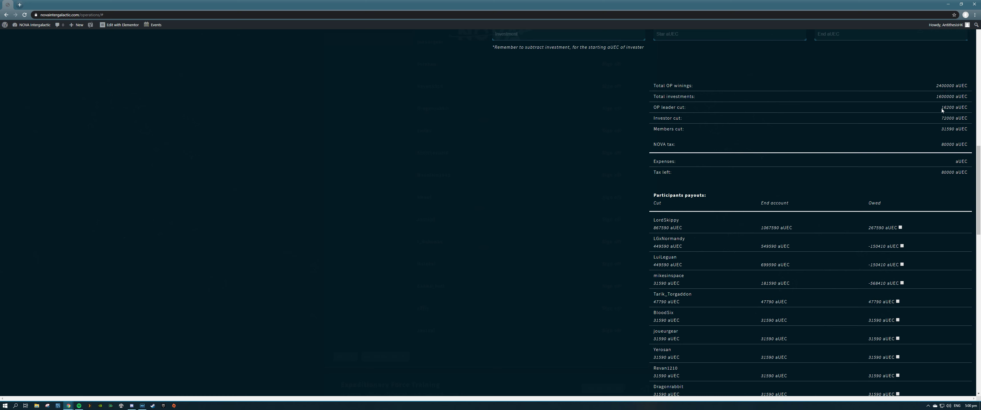
drag(942, 108, 970, 111)
drag(938, 119, 968, 119)
scroll(861, 133, up, 15)
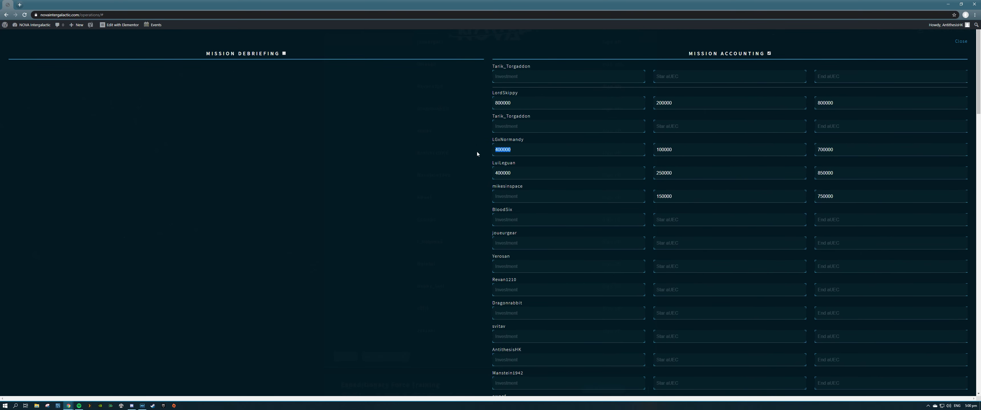
drag(523, 150, 482, 149)
drag(521, 103, 480, 104)
click(518, 103)
double_click(521, 179)
scroll(559, 193, down, 10)
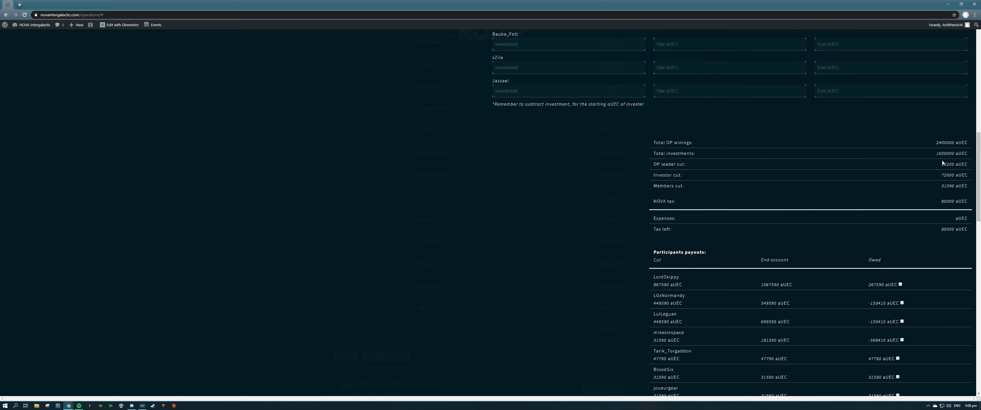
- Compare the investor cut with the investors' cut and end account amounts in the participants payouts
drag(939, 177, 964, 175)
drag(647, 281, 691, 282)
click(696, 330)
scroll(753, 341, up, 4)
scroll(755, 339, down, 3)
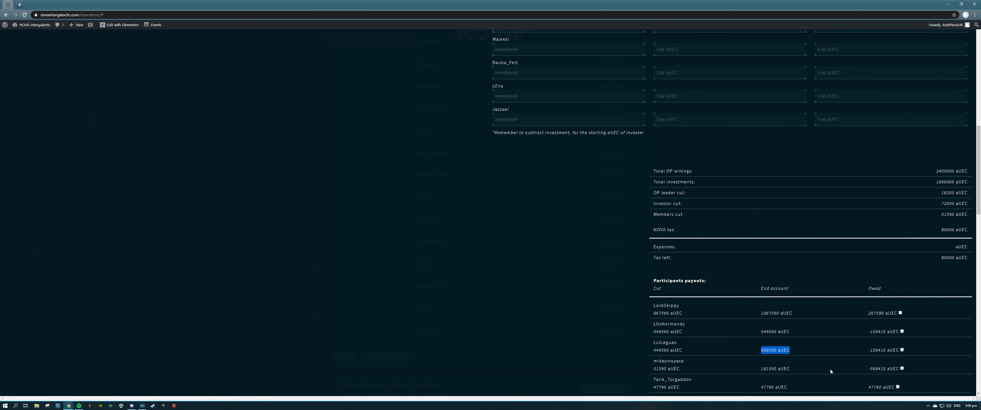
click(821, 288)
scroll(820, 287, down, 2)
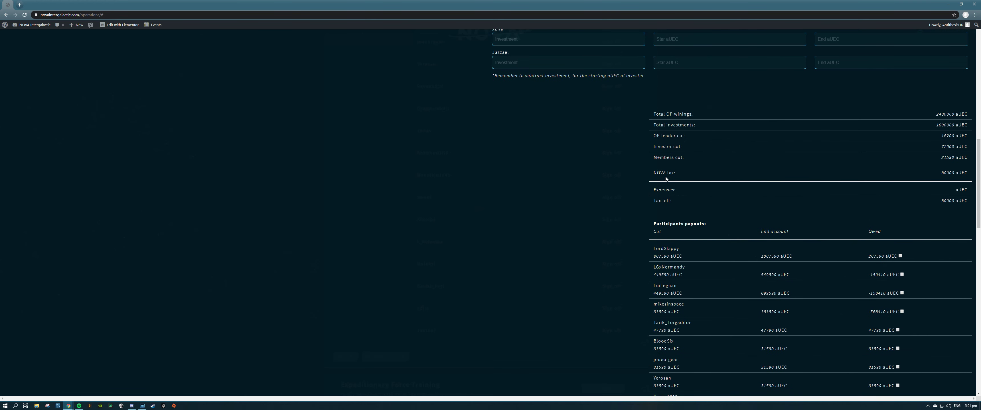
- Examine the NOVA tax, expenses and tax left, and check the total investments and entered End aUEC amounts
drag(941, 175, 972, 176)
drag(725, 193, 927, 217)
click(931, 221)
double_click(933, 127)
scroll(909, 146, up, 10)
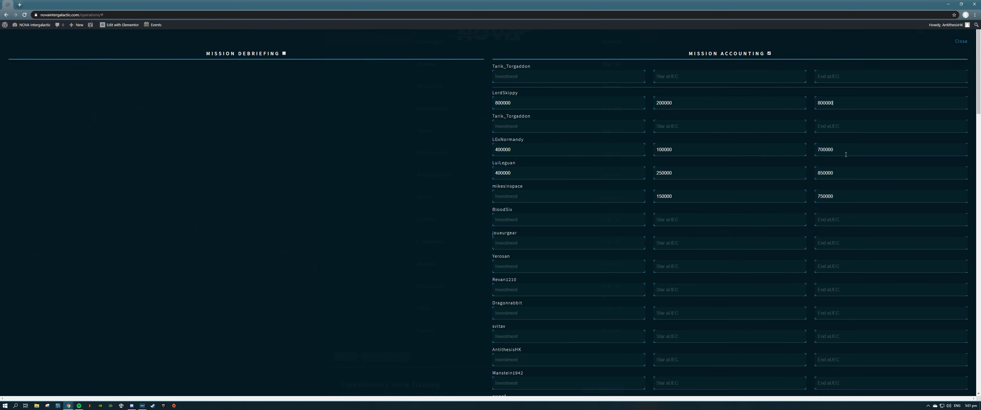
scroll(908, 213, down, 10)
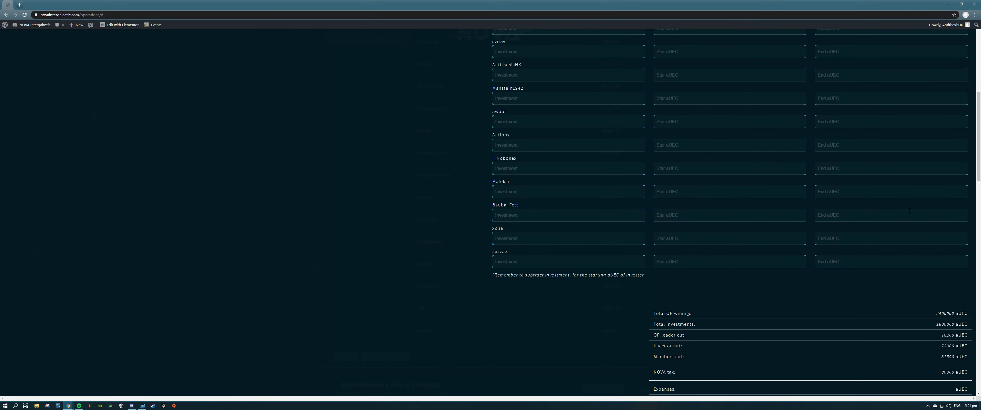
scroll(911, 224, down, 3)
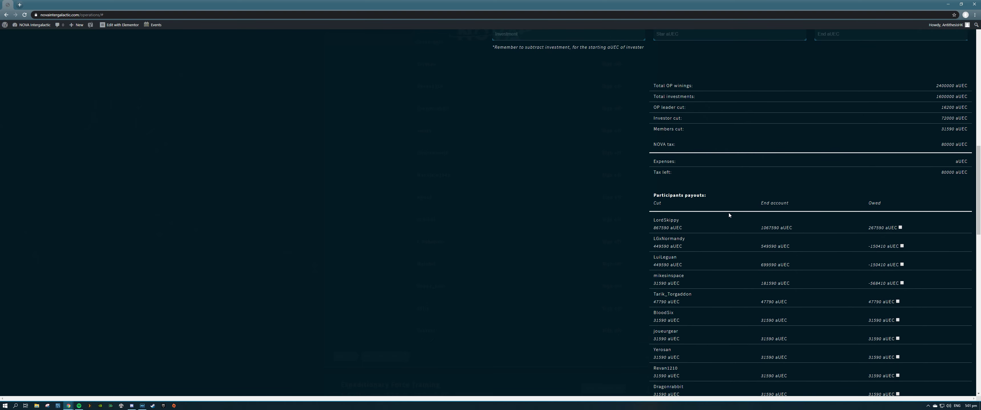
- Examine the first two investors' payout amounts and compare them with the members cut and investor cut
scroll(729, 213, down, 1)
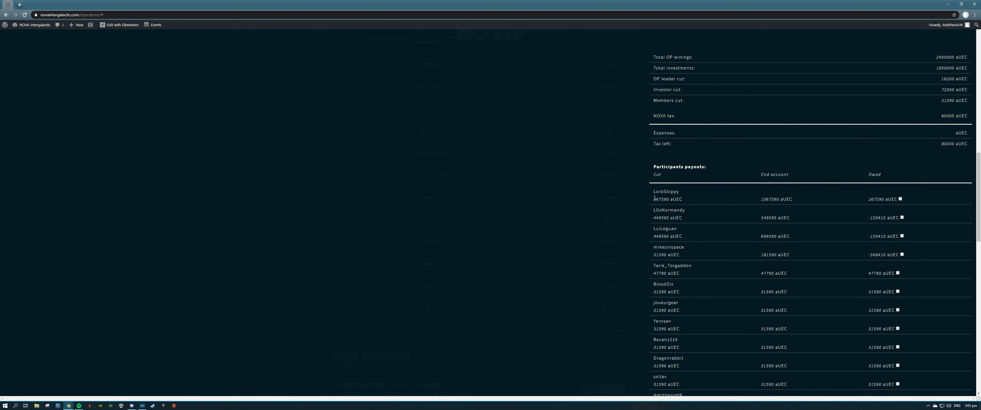
drag(654, 199, 668, 200)
drag(760, 200, 779, 201)
drag(870, 200, 884, 199)
scroll(918, 230, down, 1)
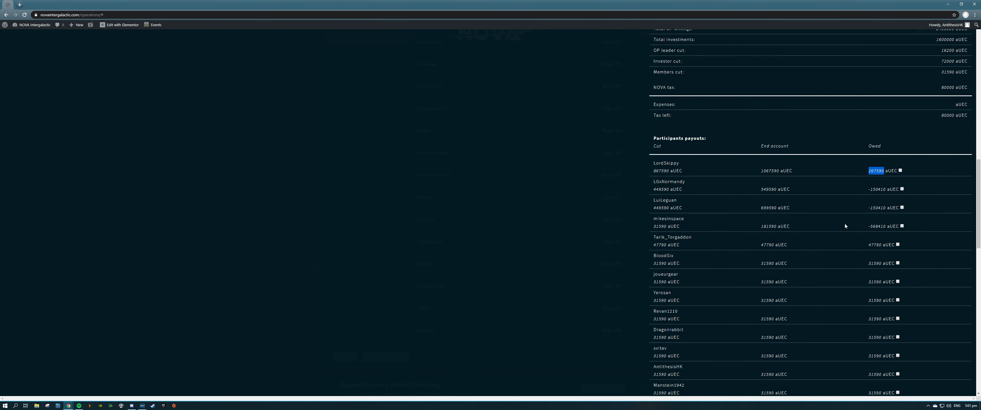
drag(651, 190, 669, 189)
click(722, 191)
mouse_move(653, 171)
mouse_down()
mouse_move(661, 171)
mouse_move(662, 191)
mouse_move(656, 170)
mouse_up()
scroll(680, 196, up, 1)
drag(938, 100, 954, 100)
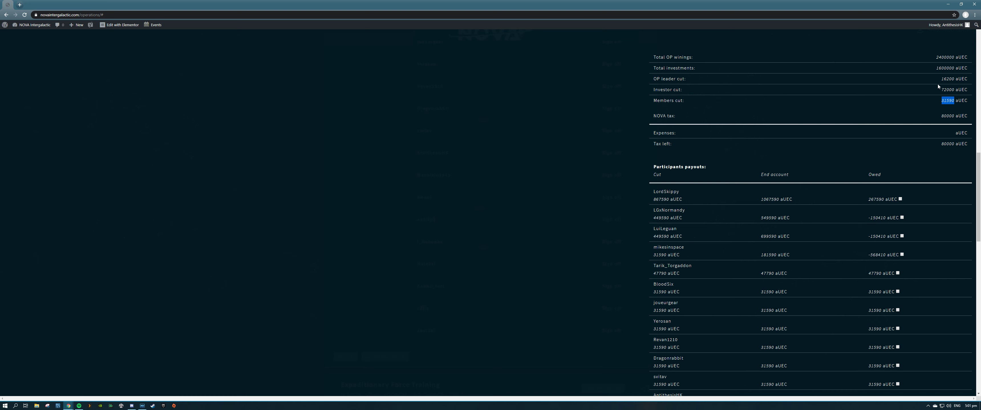
drag(938, 90, 953, 91)
- Check the first investor's cut, end account and owed amounts against their investment, Start aUEC and End aUEC entries
click(660, 209)
drag(655, 198, 669, 200)
drag(758, 199, 779, 198)
click(730, 209)
drag(868, 200, 886, 201)
scroll(864, 222, up, 8)
scroll(862, 222, up, 5)
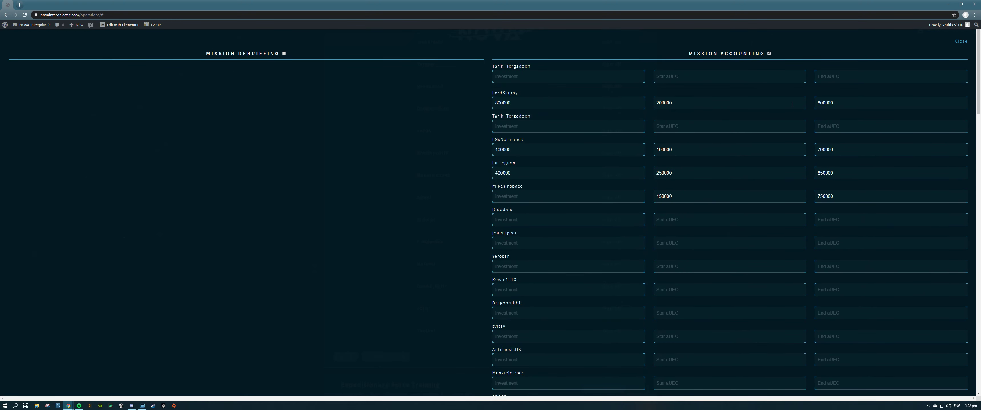
- Check the cut and owed amounts of the second and third investors and the owed amount of the non-investing participant below them
scroll(823, 181, down, 12)
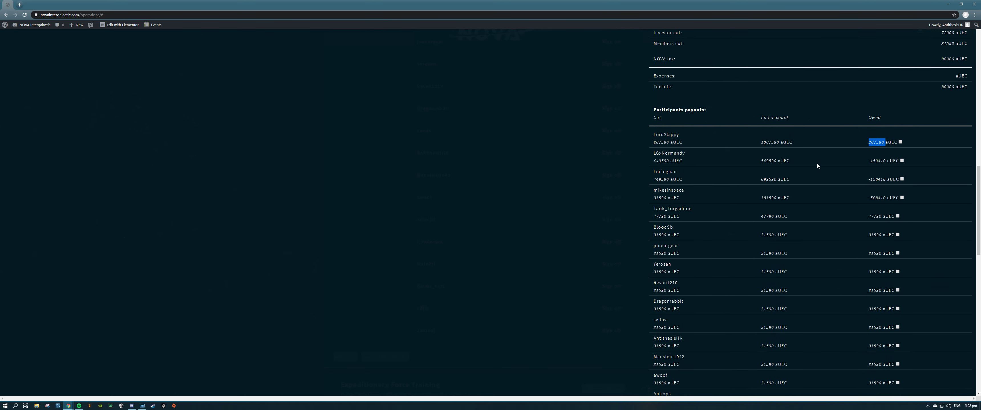
click(665, 162)
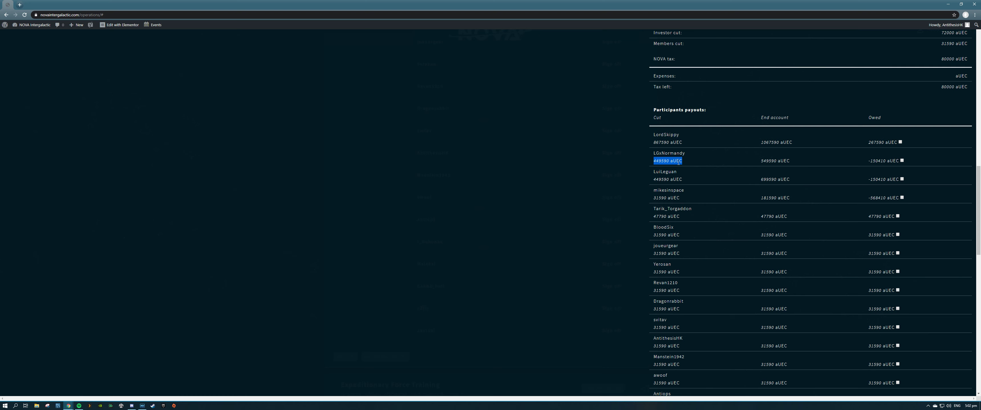
drag(863, 162, 893, 161)
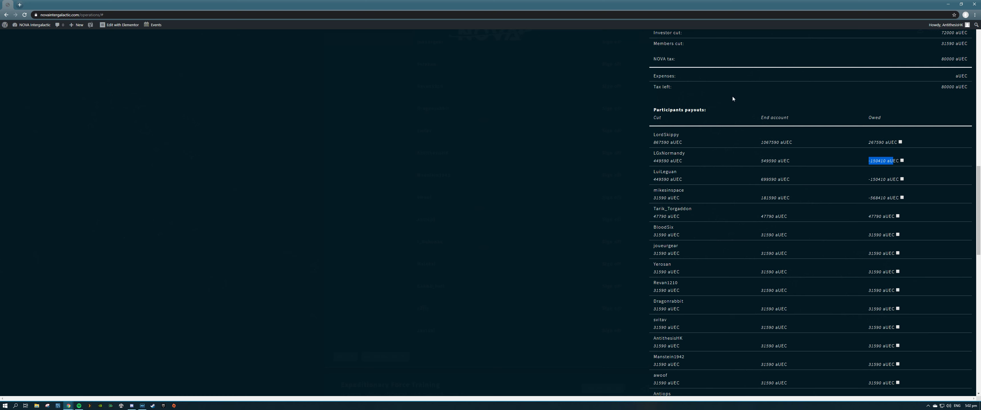
click(691, 179)
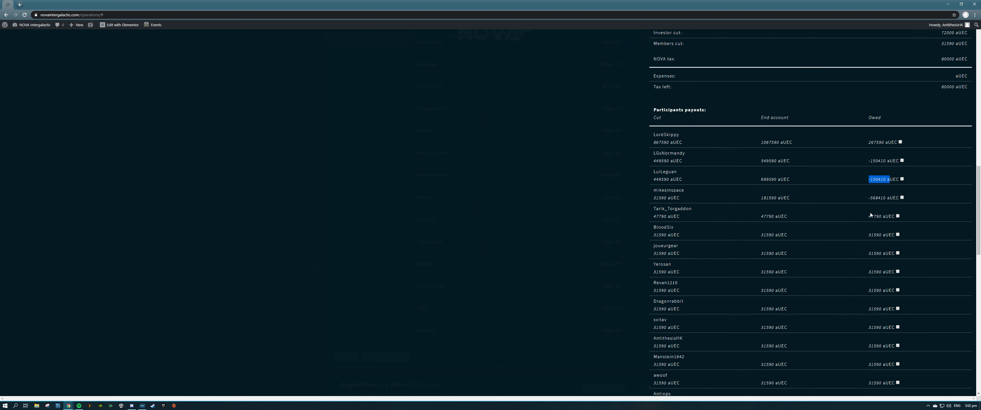
drag(867, 202, 897, 202)
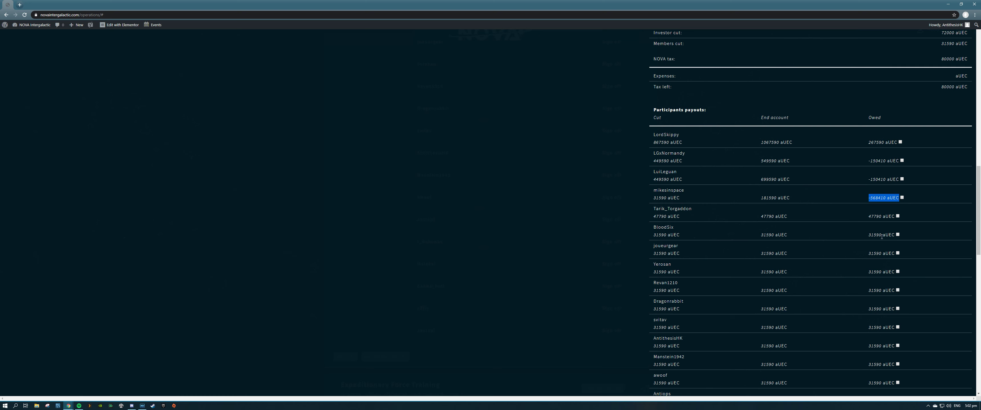
click(867, 163)
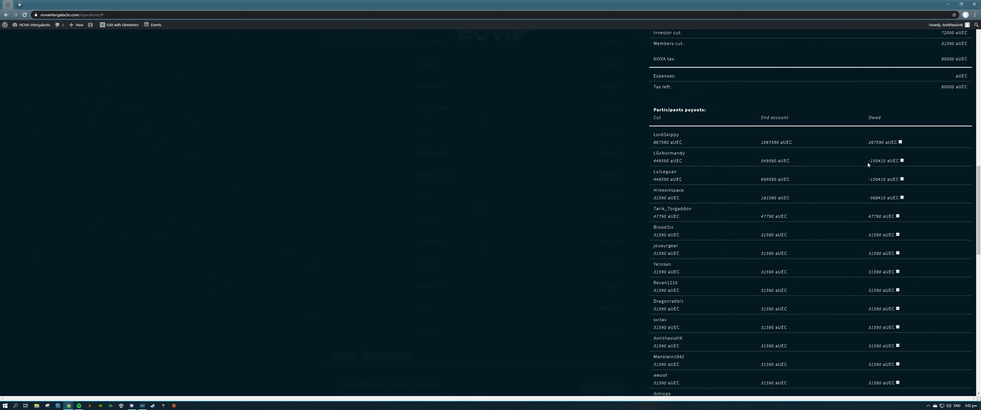
- Compare the owed and end account amounts of the first four participants in the participants payouts
triple_click(871, 181)
click(691, 197)
drag(762, 199, 780, 195)
double_click(761, 180)
double_click(765, 165)
double_click(864, 143)
click(873, 241)
- Compare the OP leader's payout with the members cut and the OP leader cut
triple_click(661, 217)
scroll(911, 216, up, 2)
drag(941, 129, 961, 129)
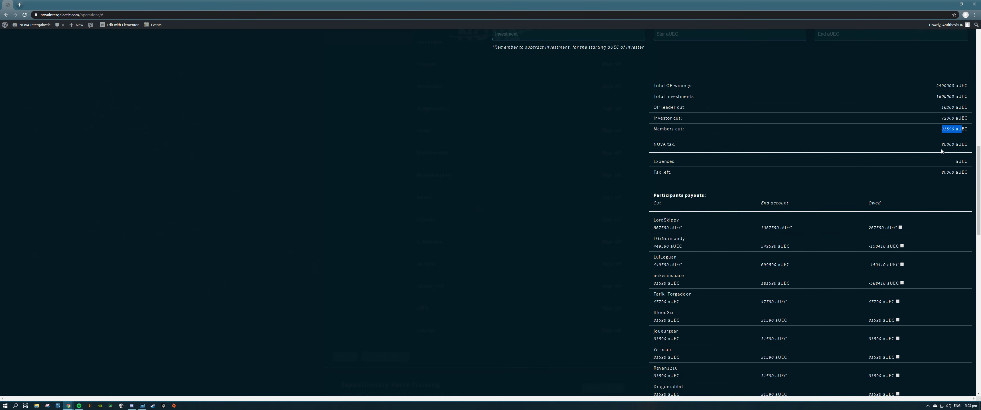
double_click(940, 106)
- Review the owed amounts of the remaining participants and the participants list down to the end of the report
scroll(920, 201, down, 3)
scroll(921, 202, down, 2)
drag(859, 186, 872, 277)
scroll(890, 181, up, 2)
scroll(905, 207, down, 12)
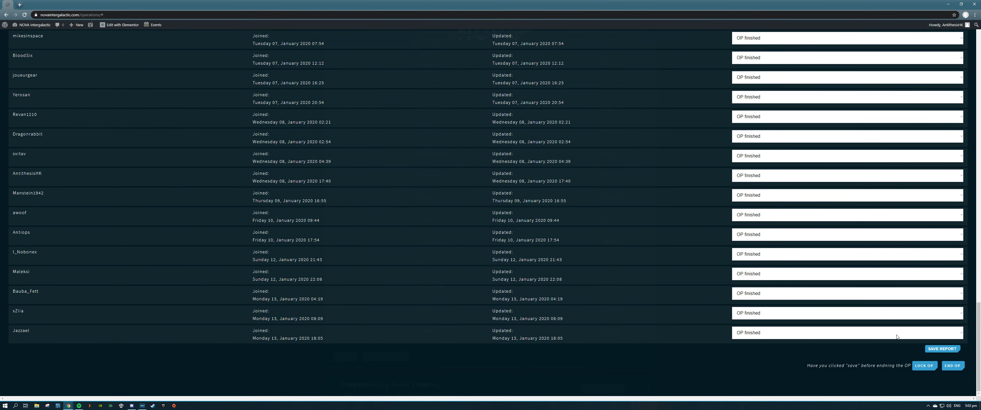
- Clear the Start aUEC and End aUEC entries of the participant without an investment in the mission accounting
scroll(896, 337, up, 10)
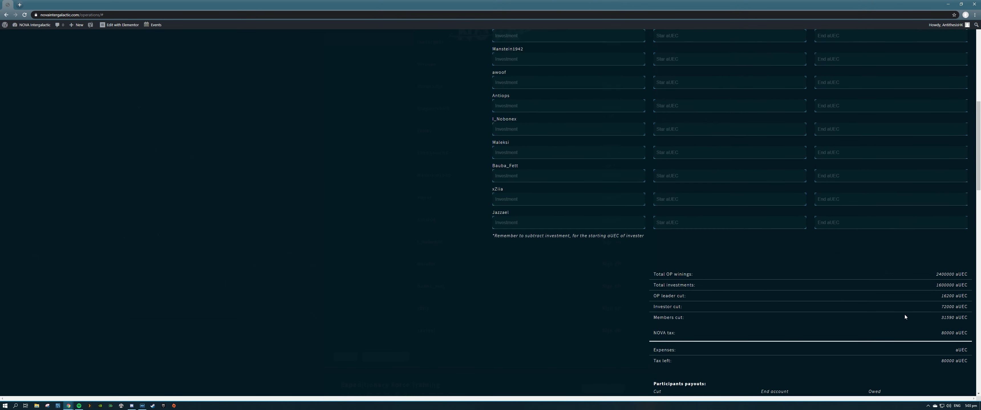
scroll(904, 315, up, 8)
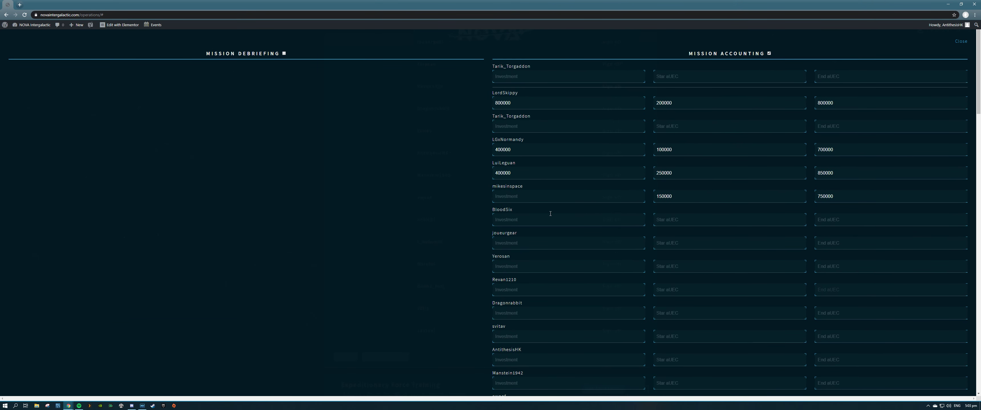
double_click(690, 198)
key(BackSpace)
double_click(837, 198)
key(BackSpace)
- Clear the third investor's End aUEC, Start aUEC and Investment entries
double_click(830, 174)
key(BackSpace)
double_click(664, 173)
key(BackSpace)
double_click(503, 173)
key(BackSpace)
- Clear the second investor's Investment, Start aUEC and End aUEC entries
double_click(504, 150)
key(BackSpace)
double_click(682, 153)
key(BackSpace)
double_click(833, 151)
key(BackSpace)
- Clear the first investor's End aUEC, Start aUEC and Investment entries
double_click(826, 102)
key(BackSpace)
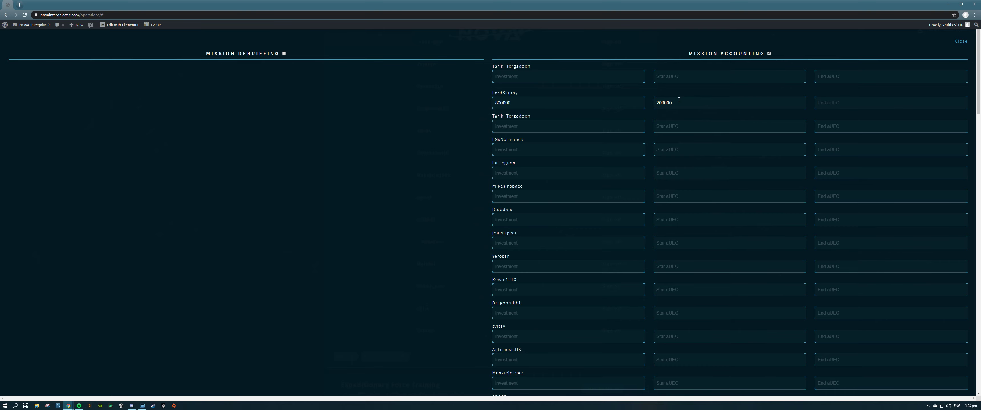
double_click(674, 102)
key(BackSpace)
double_click(503, 103)
key(BackSpace)
- Save the report with all mission accounting entries empty
scroll(585, 202, down, 20)
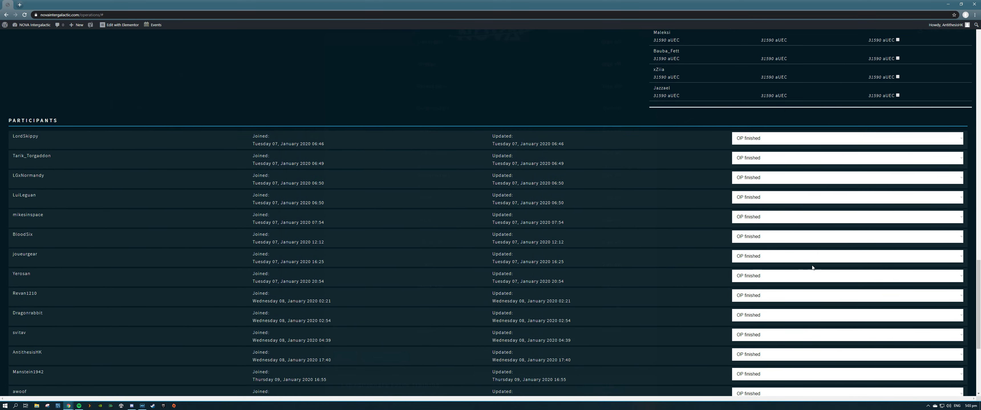
scroll(812, 268, down, 3)
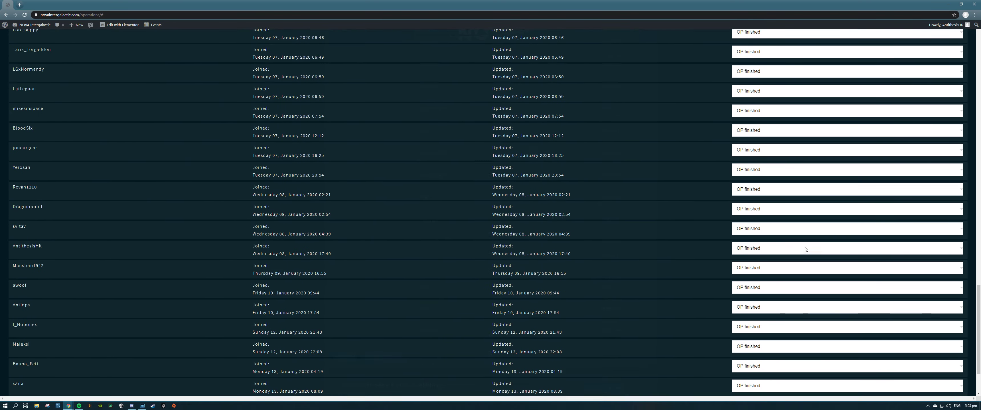
scroll(803, 246, up, 20)
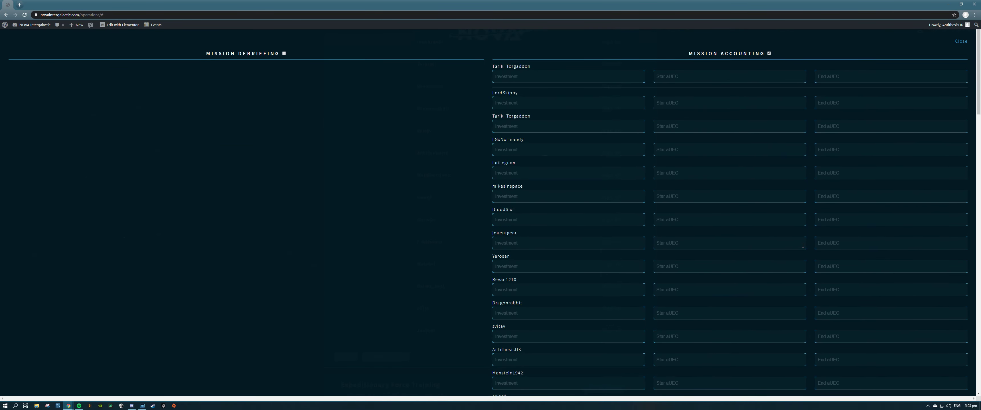
- Set the first participant's Start aUEC to 1000000 and End aUEC to 1150000, in the row just below the leader's
click(569, 107)
click(603, 126)
click(678, 150)
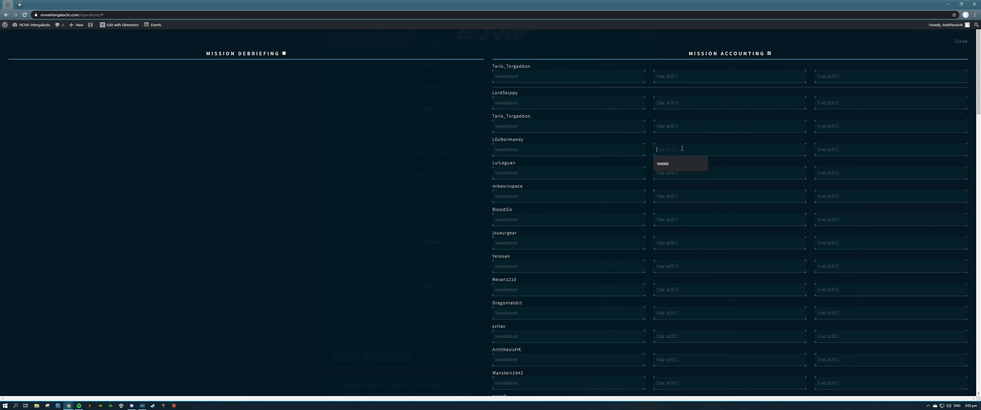
click(681, 103)
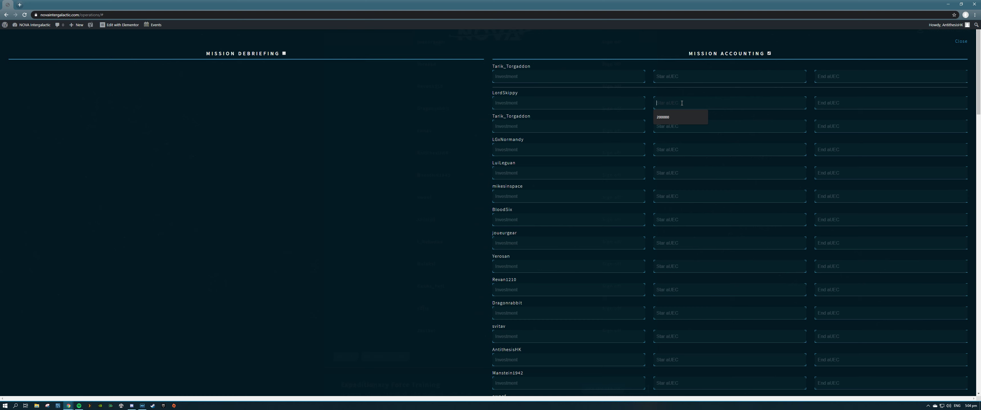
text(7)
text(000000)
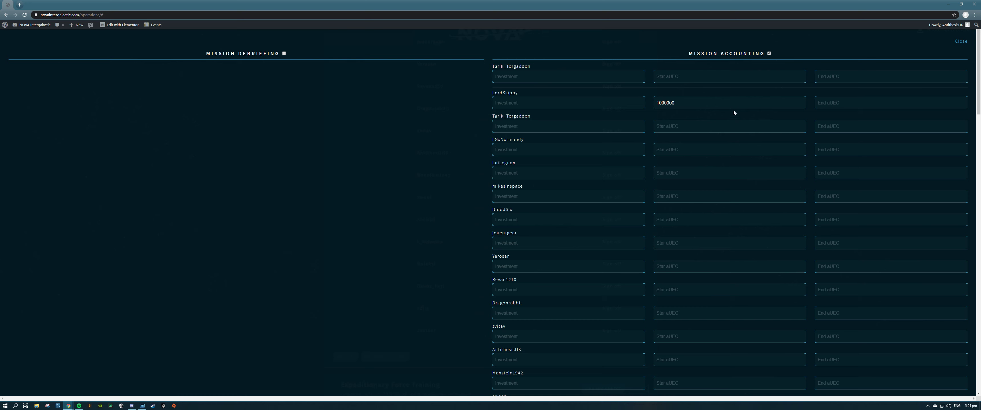
click(860, 106)
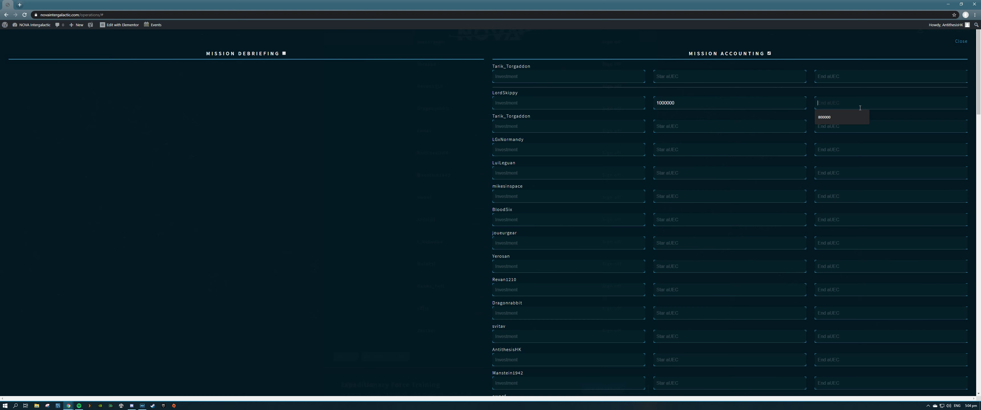
text(150000)
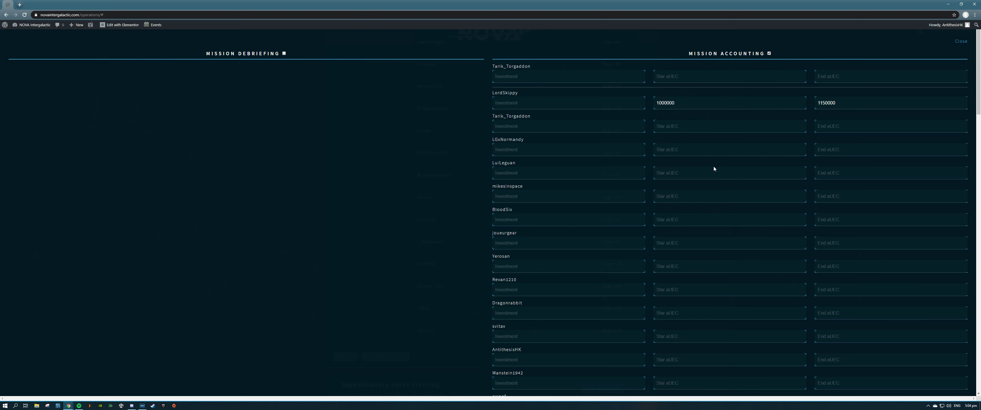
- Set the third participant's Start aUEC to 500000 and End aUEC to 650000 in the mission accounting
click(704, 154)
text(500000)
click(837, 152)
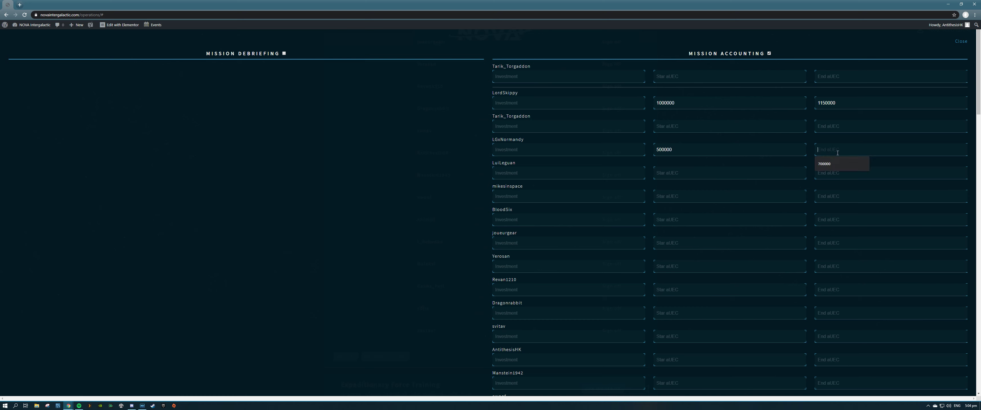
text(650000)
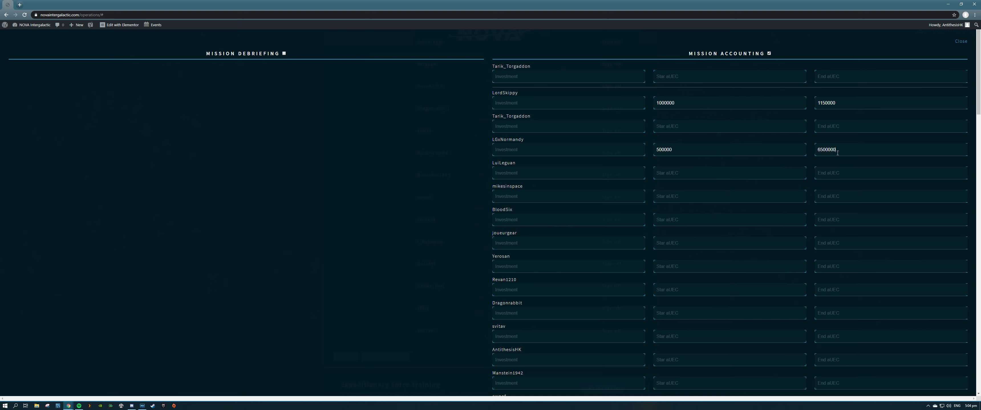
- Save the report with the new Start aUEC and End aUEC amounts
scroll(834, 174, down, 20)
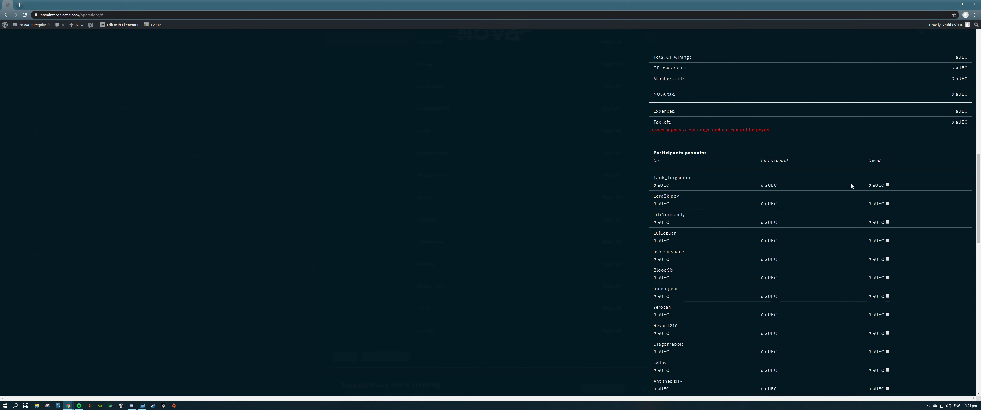
scroll(879, 214, down, 2)
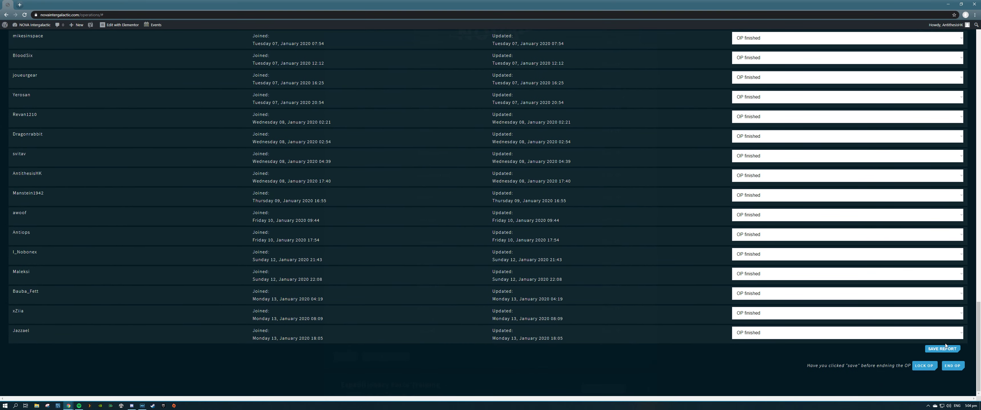
scroll(836, 227, up, 20)
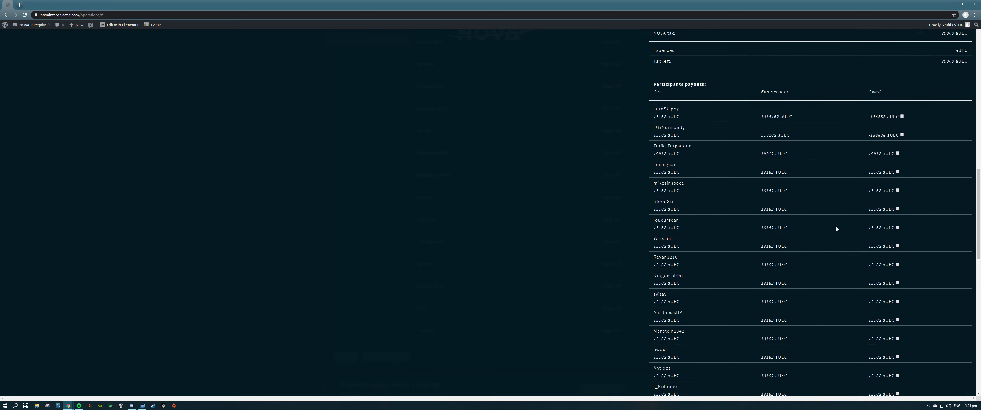
- Examine the total OP winnings, OP leader cut, members cut and tax left calculated for the operation without investments
scroll(836, 227, up, 5)
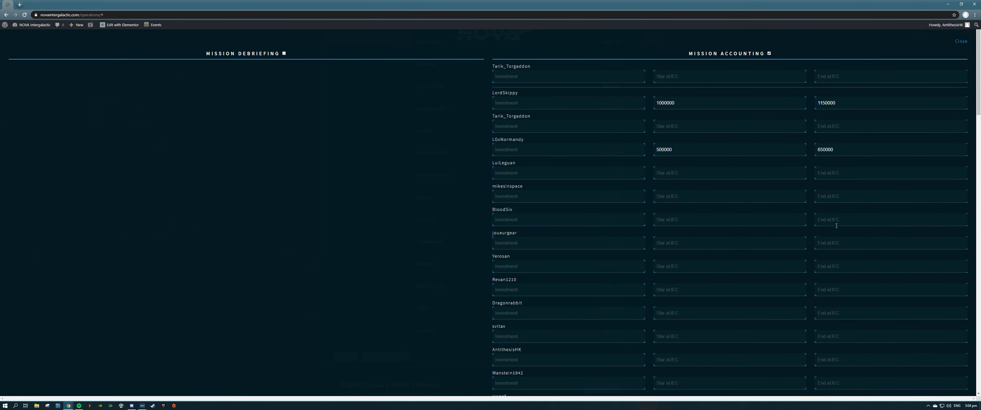
scroll(846, 230, down, 8)
scroll(867, 251, down, 1)
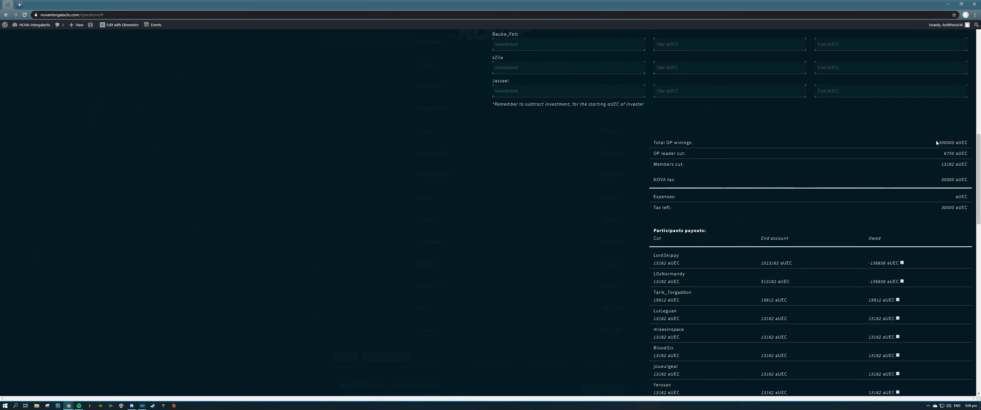
drag(936, 142, 968, 144)
click(941, 155)
double_click(947, 165)
click(964, 207)
- Check the entered Start aUEC and End aUEC amounts against the NOVA tax
scroll(939, 188, up, 10)
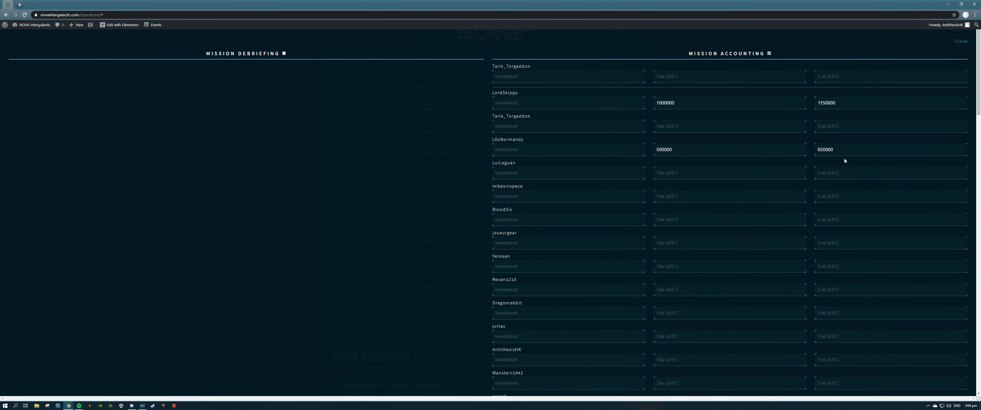
scroll(844, 157, down, 10)
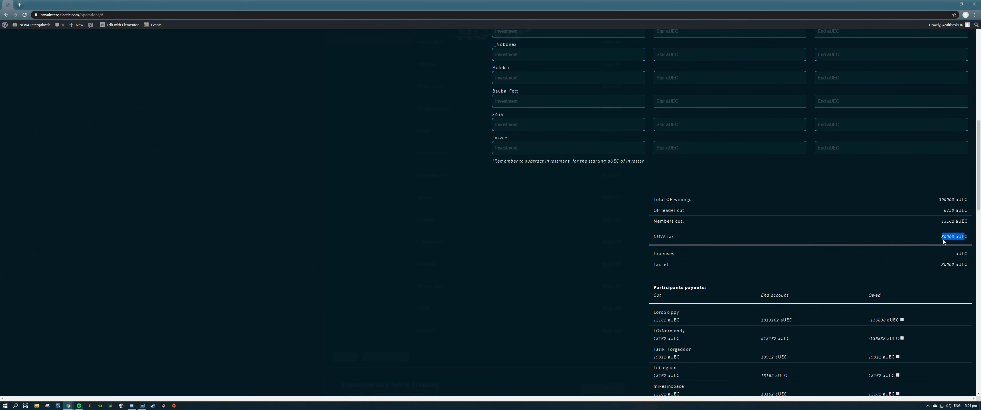
scroll(941, 266, down, 3)
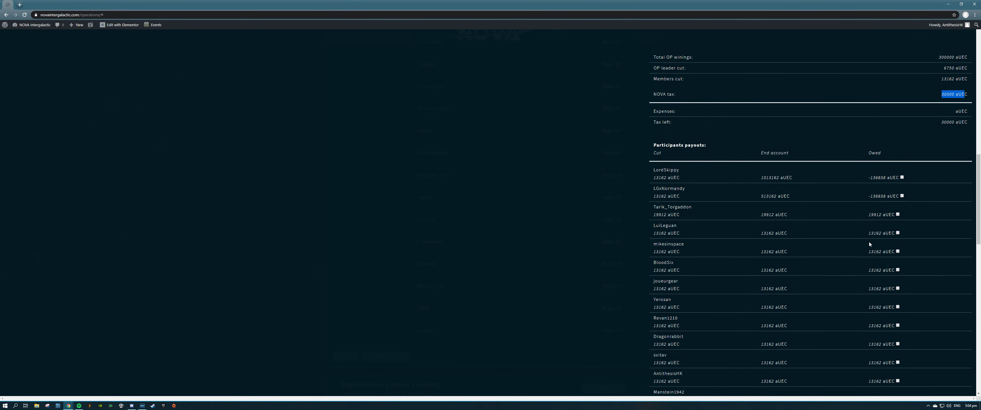
- Examine the owed, end account and cut amounts of the first two participants in the payouts
click(859, 219)
drag(867, 178, 887, 197)
double_click(768, 196)
drag(649, 195, 670, 196)
drag(758, 177, 795, 182)
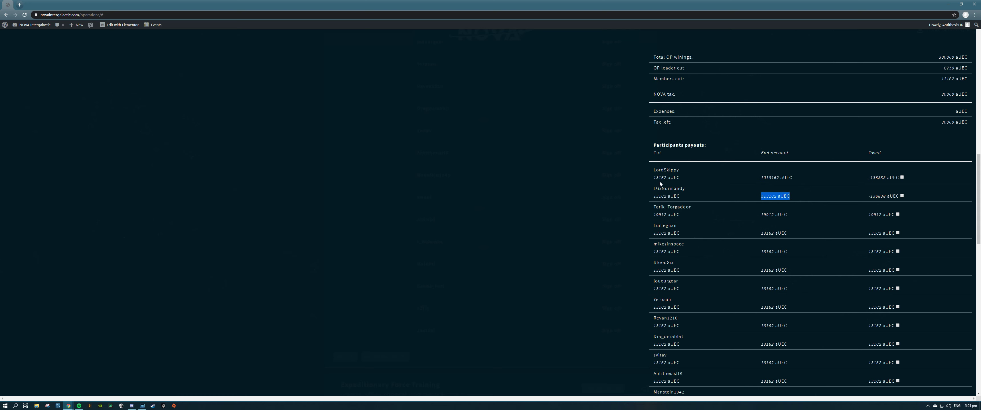
- Check the Investment and Start aUEC fields of the two participants with accounting entries
scroll(698, 201, up, 15)
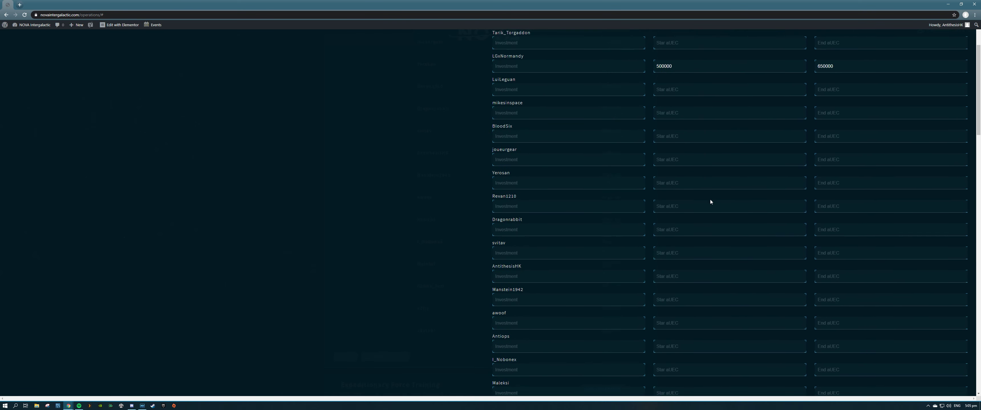
click(560, 104)
click(563, 150)
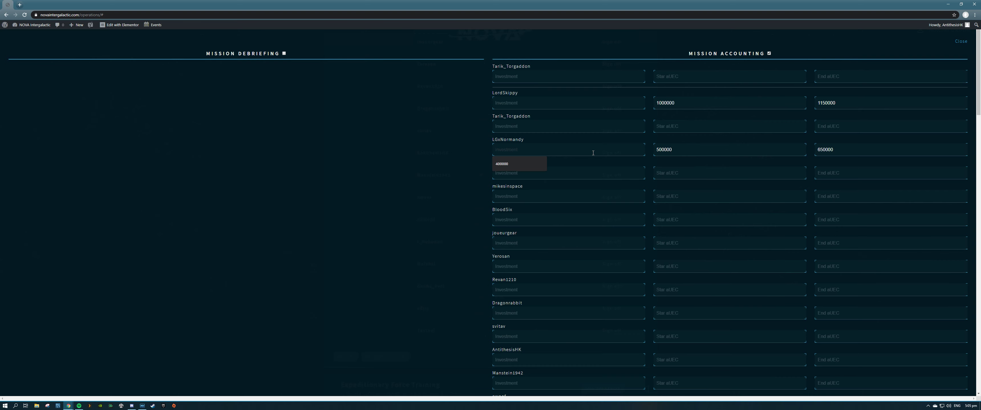
click(678, 102)
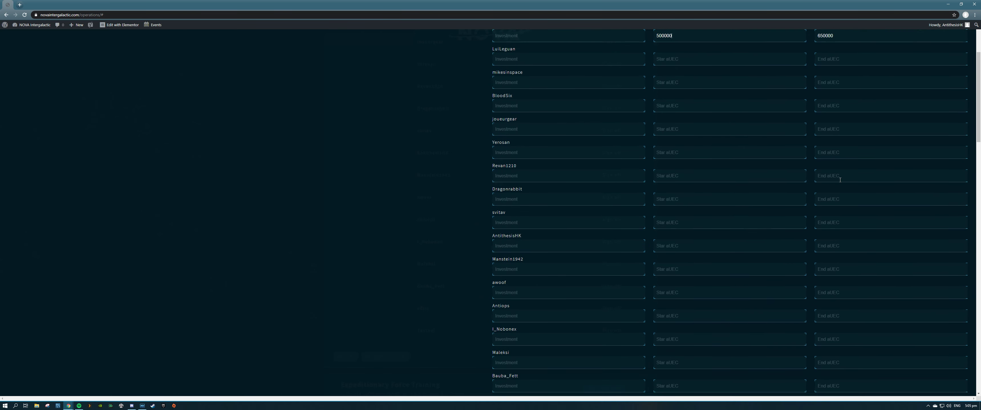
click(661, 149)
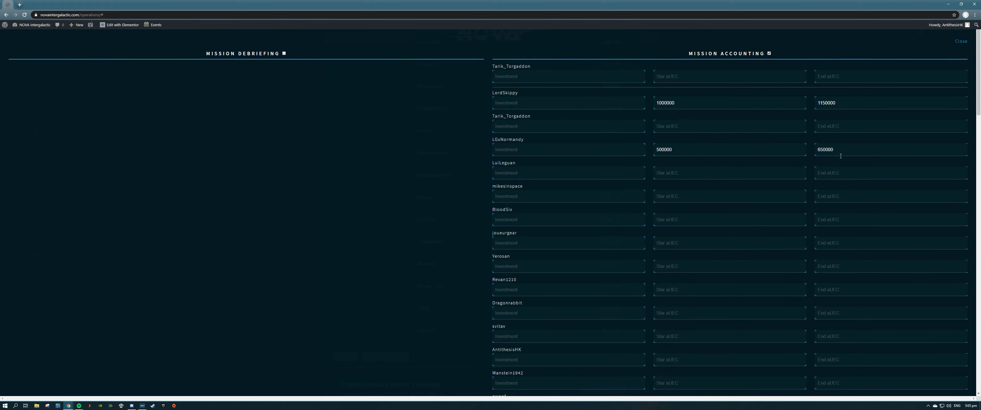
- Review the full participants payouts and the participants' status list down to the report's saving and ending options
scroll(815, 223, down, 15)
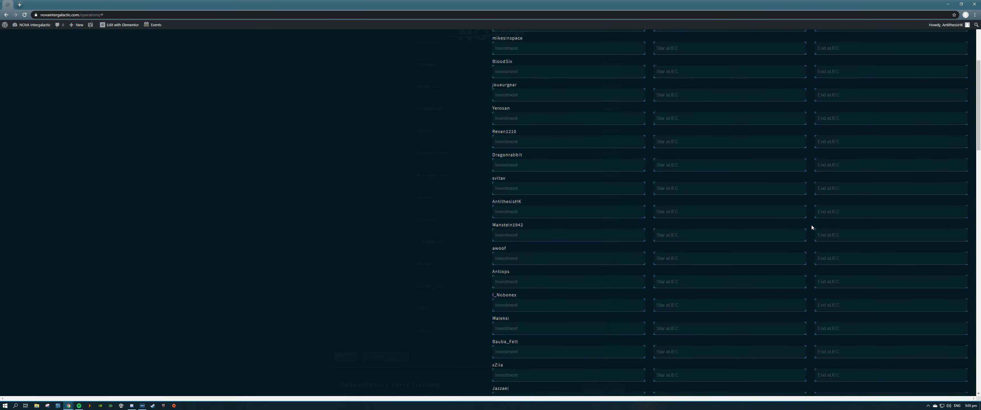
scroll(838, 357, down, 5)
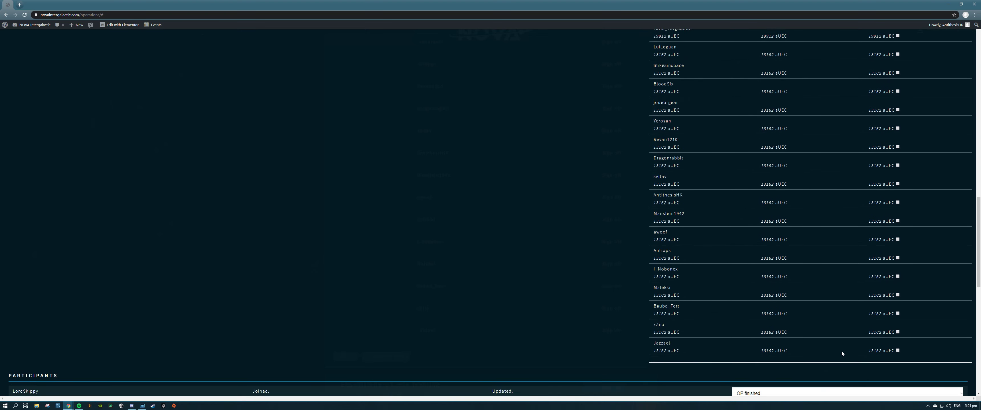
scroll(843, 346, up, 6)
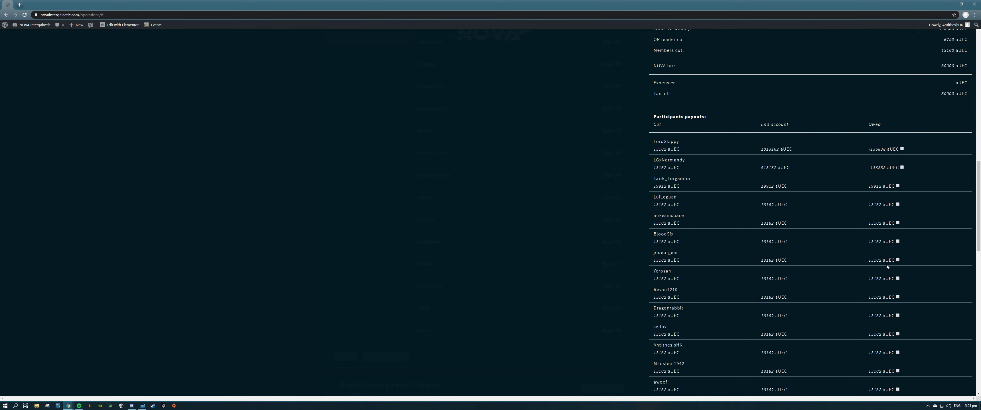
scroll(877, 241, down, 10)
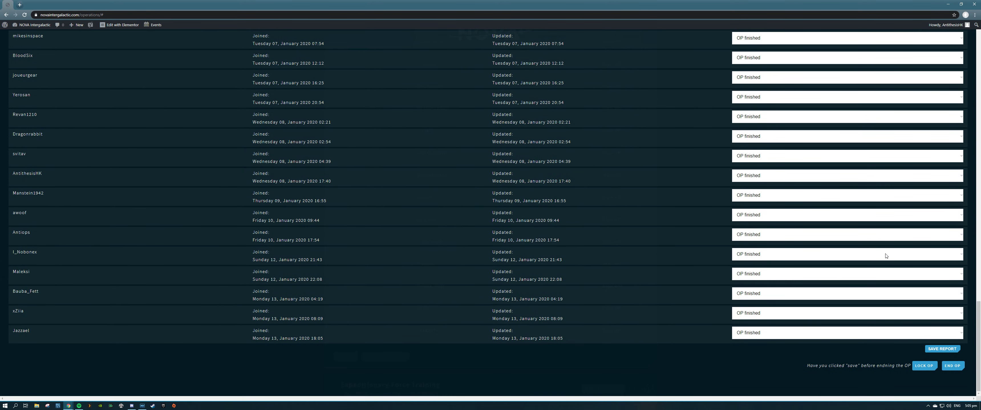